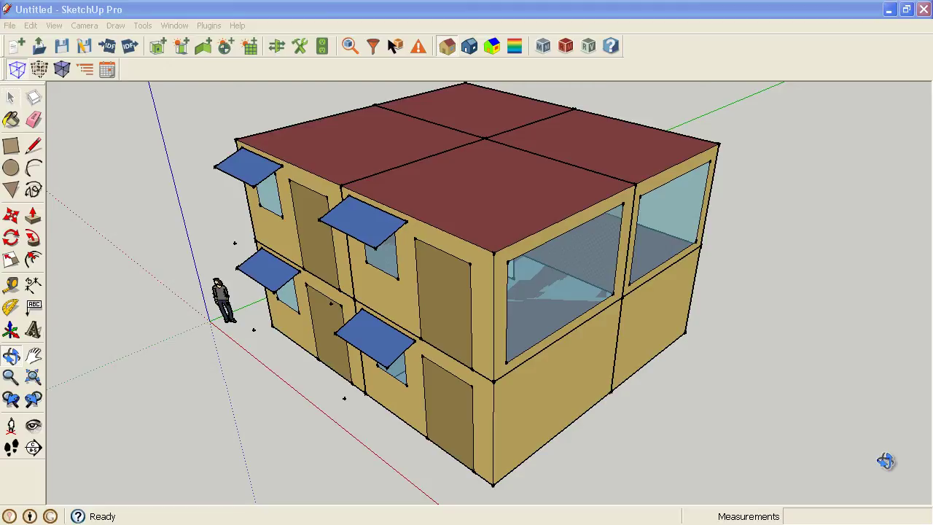
Step: Orbit the two-storey building model to view it from a slightly different angle
{"action": "left_click_drag", "start_coordinate": [527, 289], "coordinate": [509, 257]}
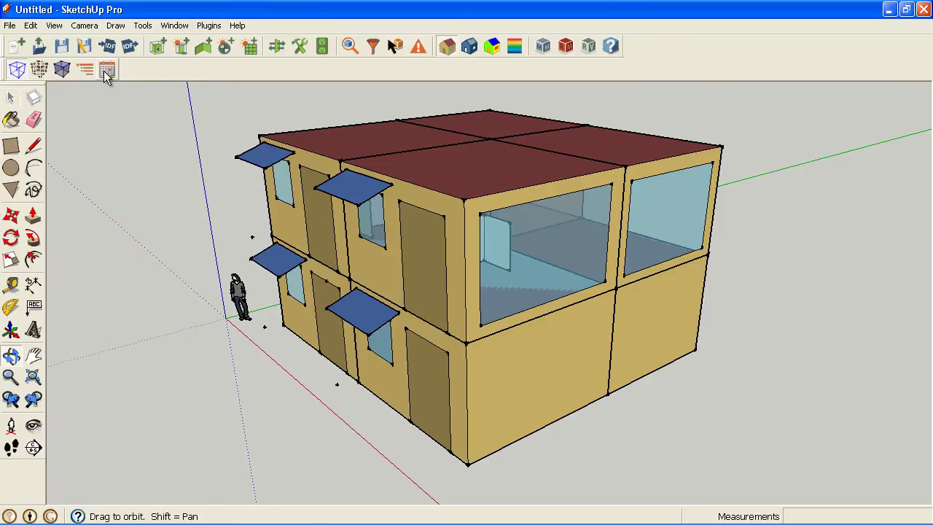
Step: Dock the Outliner on the right and delete the scale person figure
{"action": "left_click", "coordinate": [85, 69]}
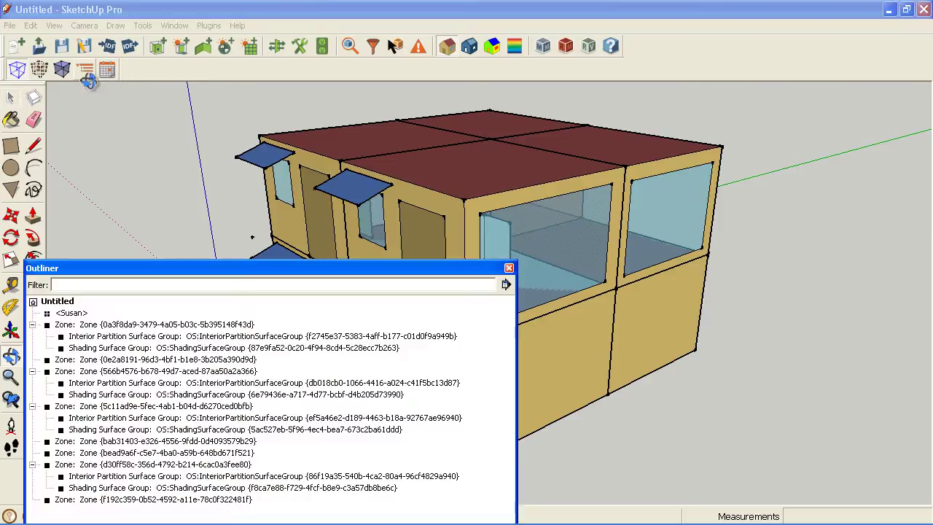
{"action": "left_click_drag", "start_coordinate": [228, 270], "coordinate": [690, 154]}
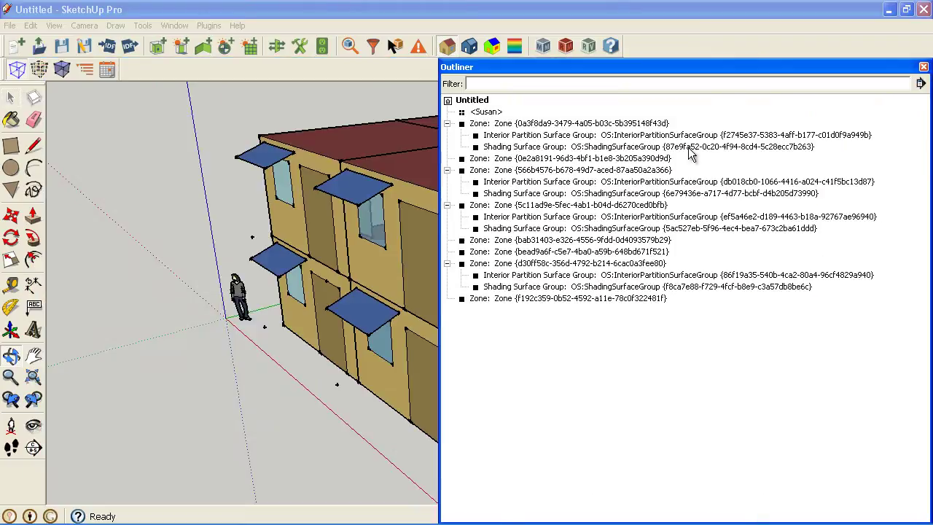
{"action": "left_click", "coordinate": [485, 112]}
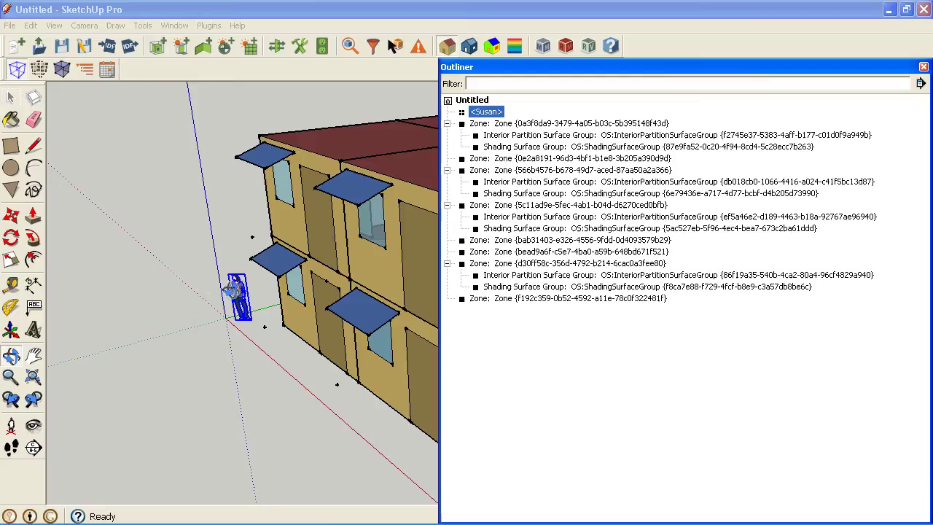
{"action": "key", "text": "Delete"}
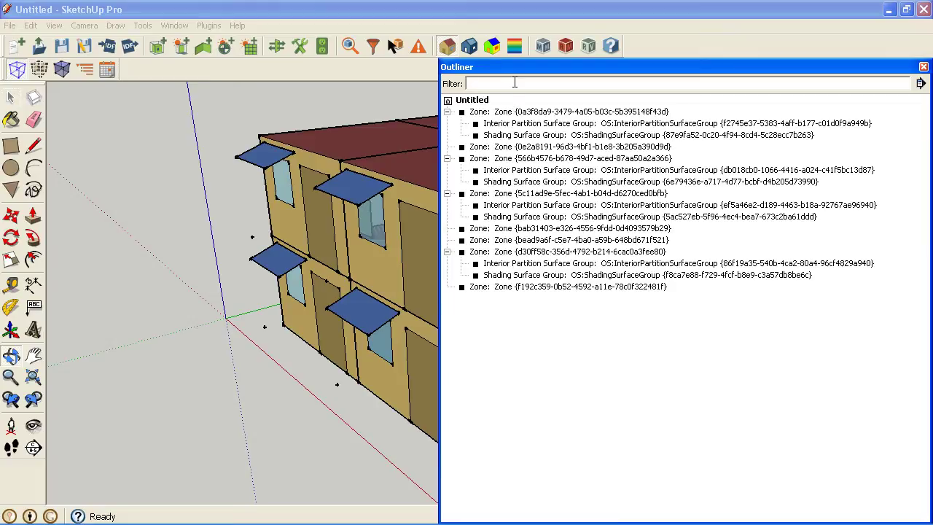
Step: Filter the Outliner by 'sh' and edit the second Shading Surface Group with hidden-inactive toggled
{"action": "type", "text": "shading"}
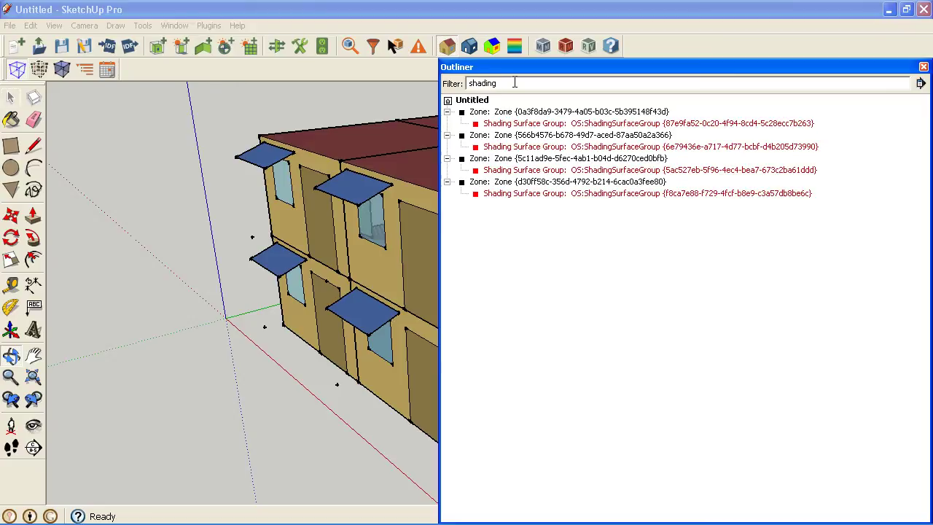
{"action": "double_click", "coordinate": [532, 147]}
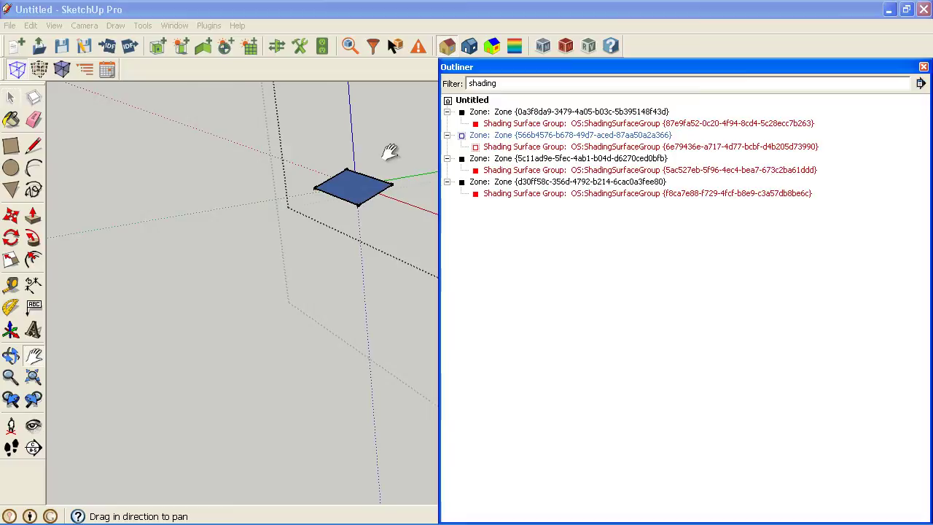
{"action": "mouse_move", "coordinate": [386, 150]}
{"action": "middle_mouse_down"}
{"action": "mouse_move", "coordinate": [277, 186]}
{"action": "mouse_move", "coordinate": [317, 197]}
{"action": "middle_mouse_up"}
{"action": "left_click", "coordinate": [15, 71]}
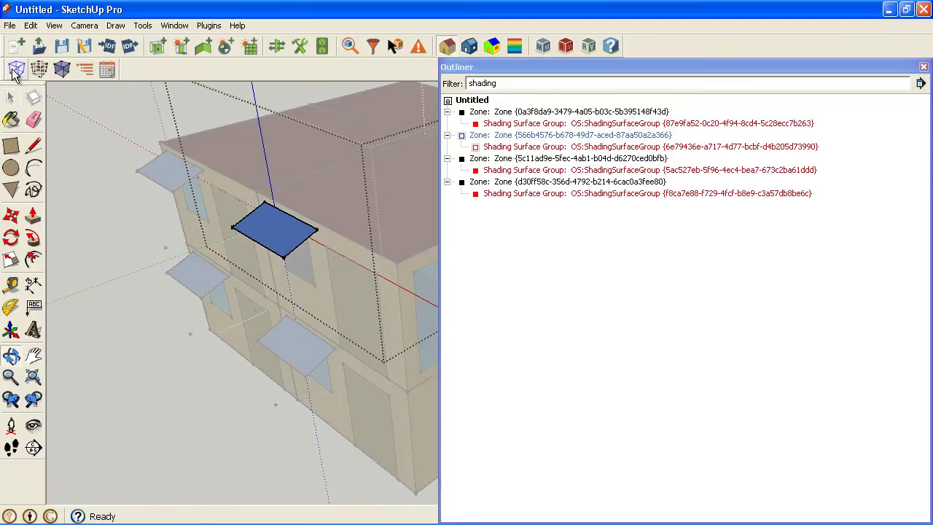
{"action": "left_click", "coordinate": [17, 72]}
{"action": "left_click", "coordinate": [18, 72]}
Step: Change the Outliner filter to 'par', then clear it to list every group
{"action": "double_click", "coordinate": [511, 83]}
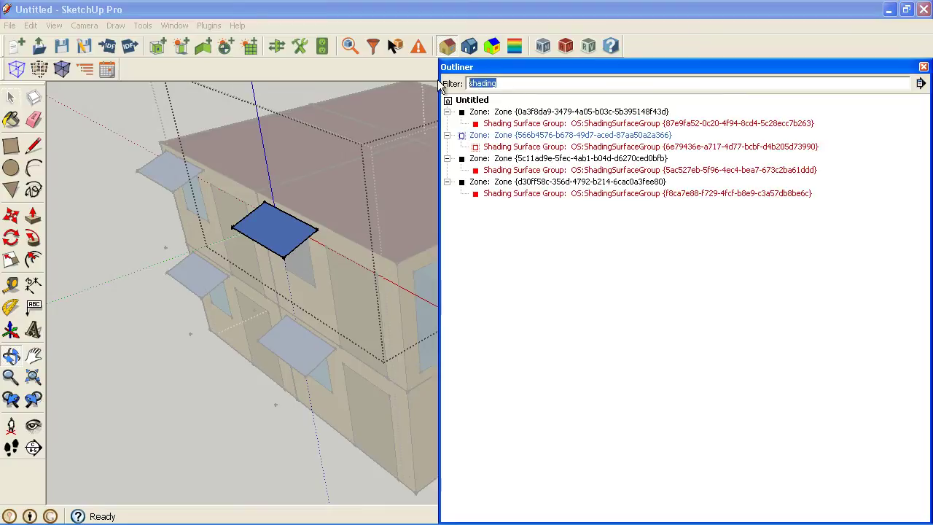
{"action": "type", "text": "par"}
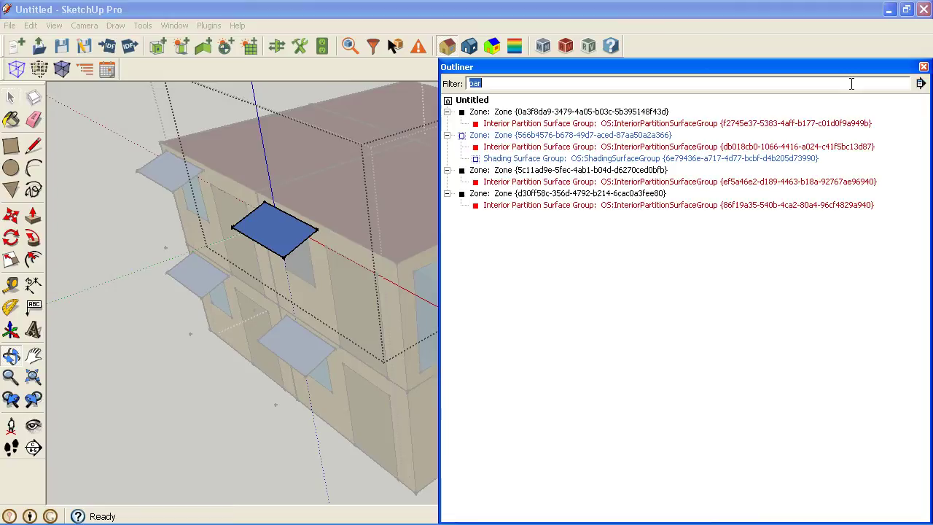
{"action": "key", "text": "BackSpace"}
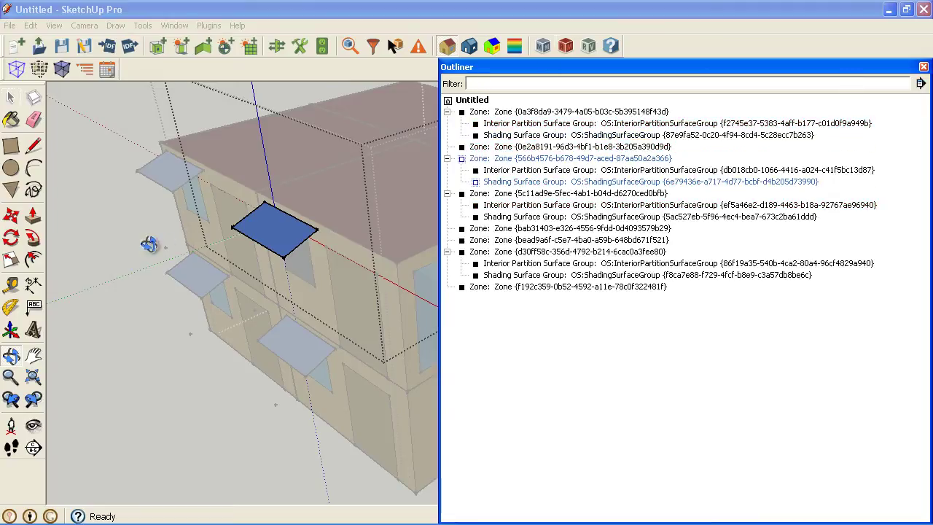
Step: Exit the shading group, select an upper-floor zone and show its Object Info
{"action": "left_click", "coordinate": [13, 98]}
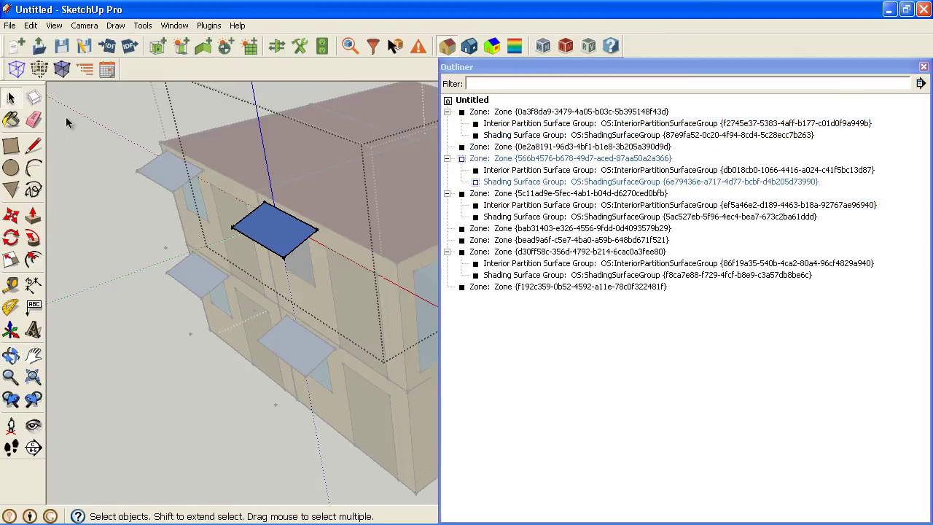
{"action": "left_click", "coordinate": [131, 141]}
{"action": "scroll", "coordinate": [132, 141], "scroll_direction": "down", "scroll_amount": 3}
{"action": "middle_click_drag", "start_coordinate": [131, 141], "coordinate": [178, 146], "text": "shift"}
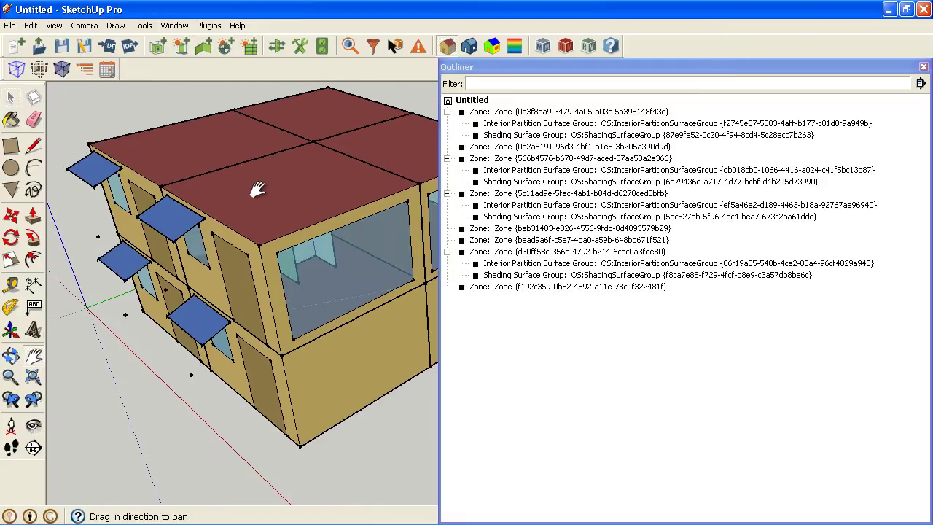
{"action": "middle_click_drag", "start_coordinate": [257, 189], "coordinate": [213, 215]}
{"action": "left_click", "coordinate": [212, 216]}
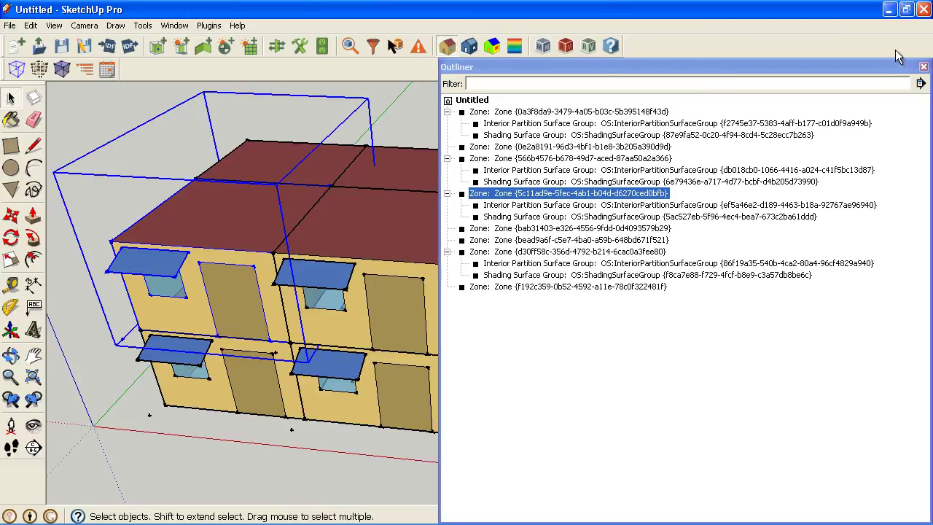
{"action": "left_click", "coordinate": [923, 66]}
{"action": "left_click", "coordinate": [350, 45]}
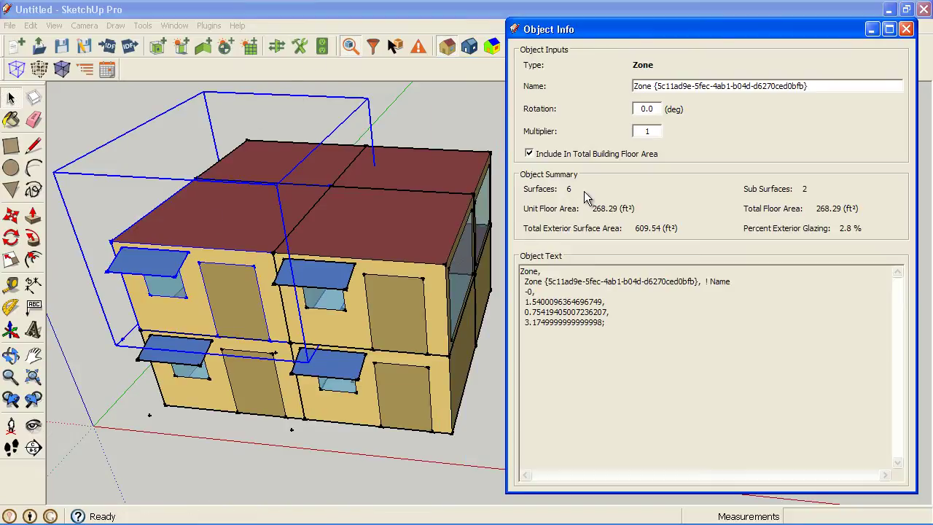
Step: Name the two upper-floor zones west01 and west02
{"action": "triple_click", "coordinate": [702, 85]}
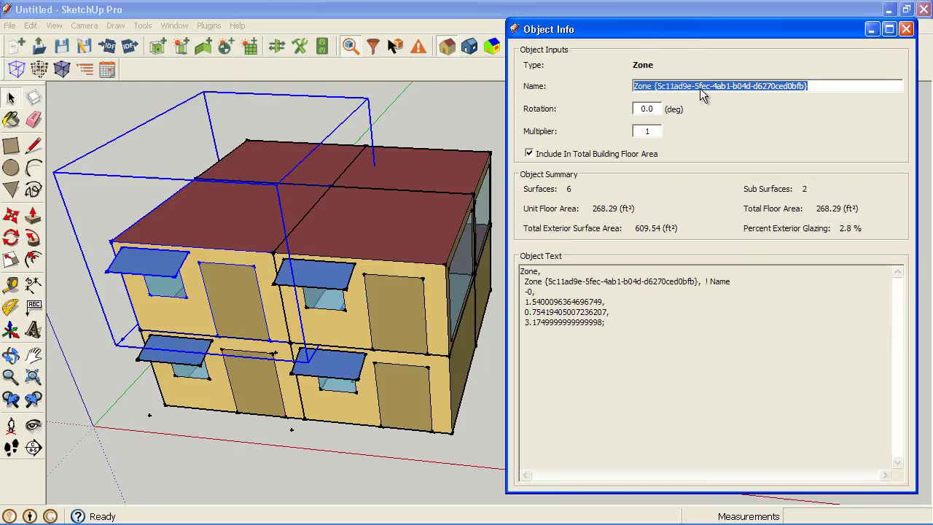
{"action": "type", "text": "west"}
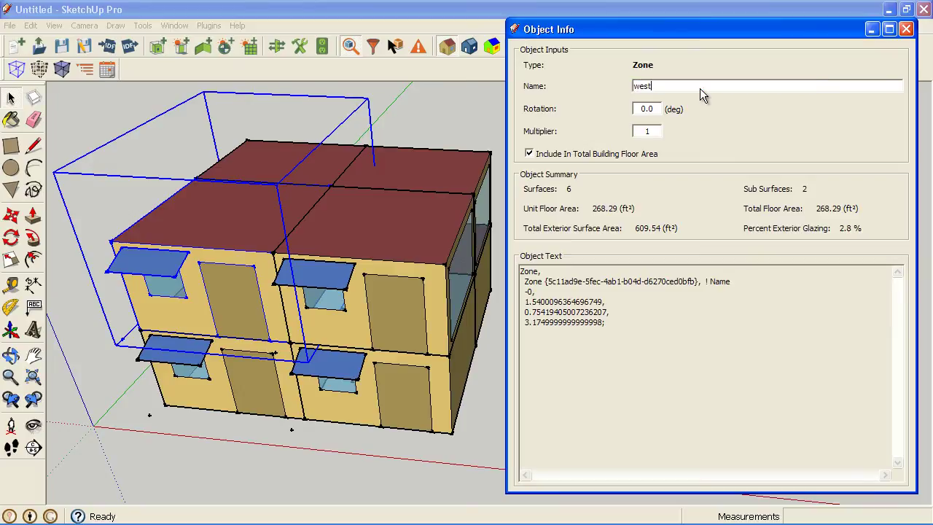
{"action": "type", "text": "01"}
{"action": "key", "text": "Return"}
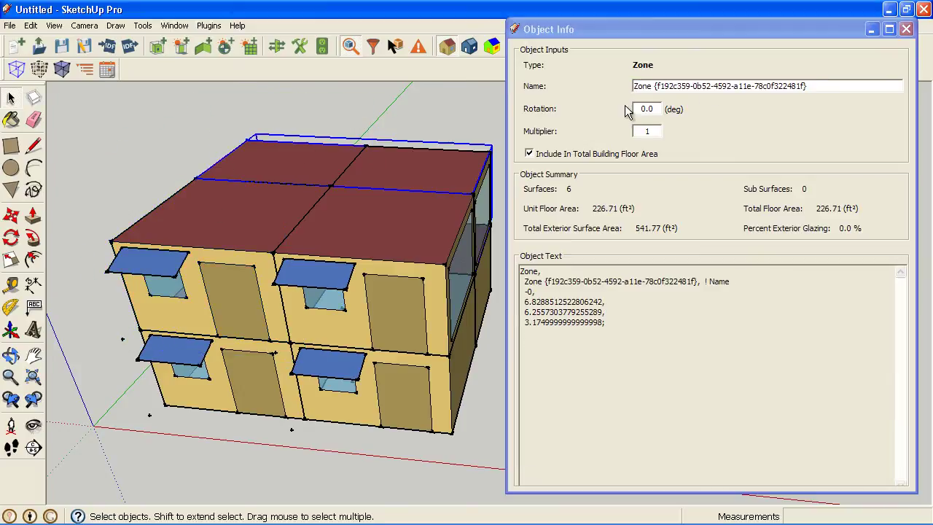
{"action": "triple_click", "coordinate": [689, 86]}
{"action": "type", "text": "west"}
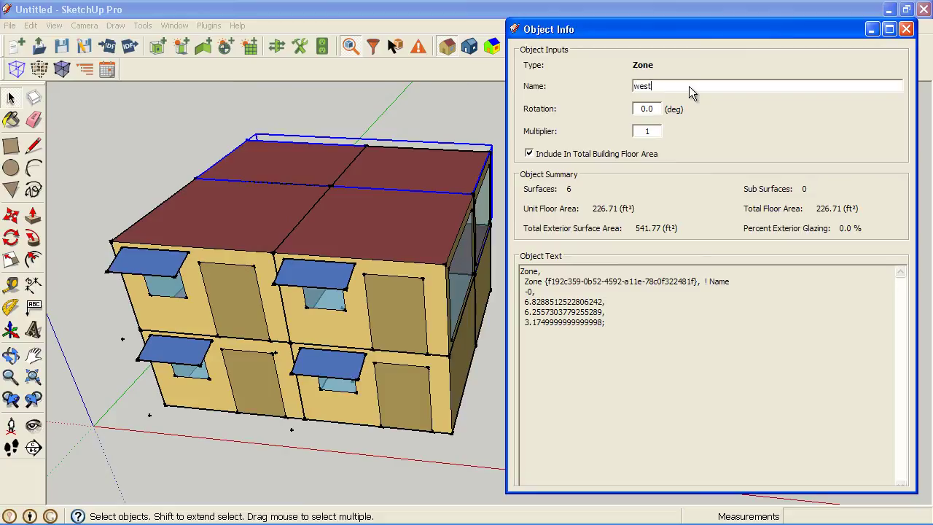
{"action": "type", "text": "01"}
{"action": "key", "text": "Tab"}
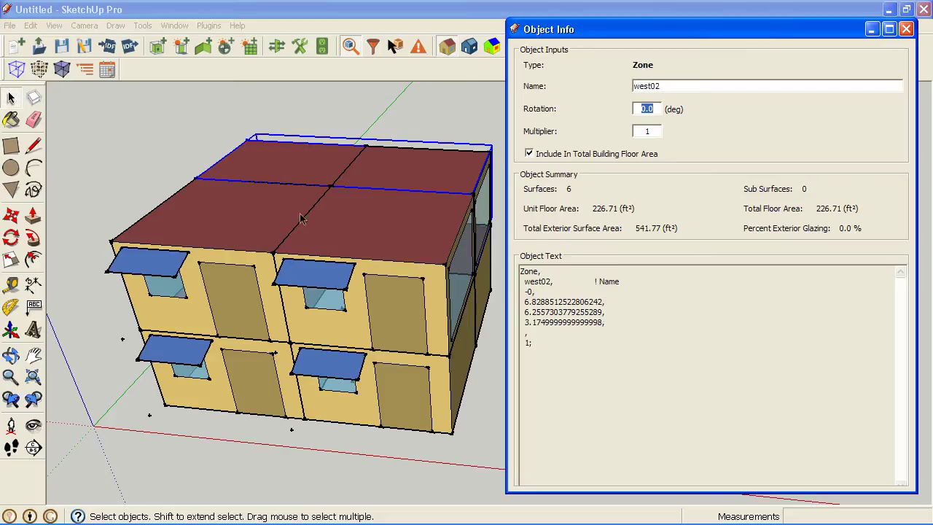
{"action": "left_click", "coordinate": [149, 159]}
Step: Rename a near-side ground-floor zone to West03
{"action": "middle_click_drag", "start_coordinate": [161, 151], "coordinate": [330, 226]}
{"action": "left_click", "coordinate": [329, 361]}
{"action": "triple_click", "coordinate": [683, 89]}
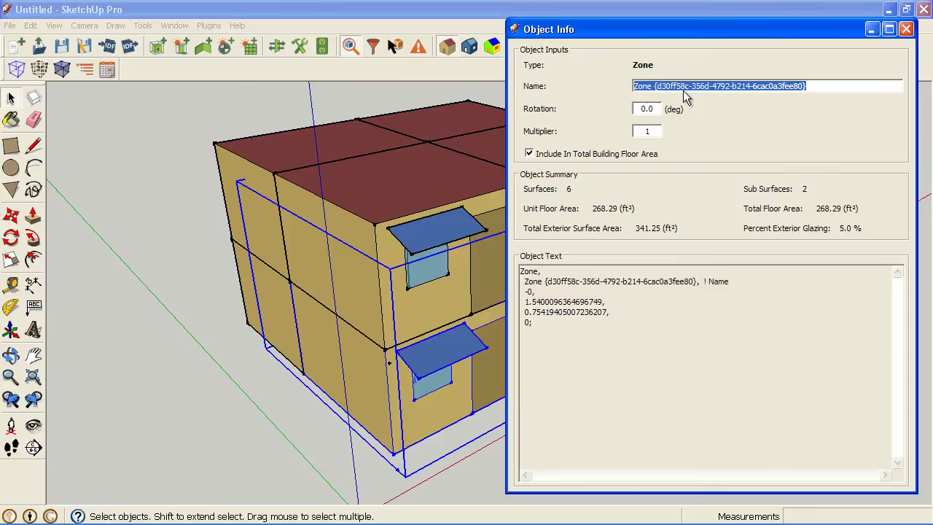
{"action": "type", "text": "West"}
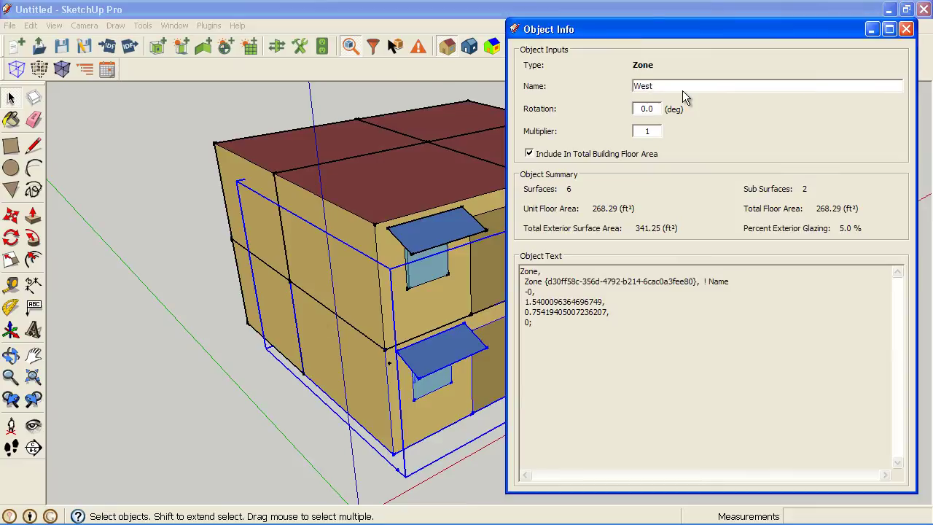
{"action": "type", "text": "03"}
{"action": "key", "text": "Return"}
Step: Rename the neighbouring lower zone to West04 and bring up the Outliner zone list
{"action": "left_click", "coordinate": [283, 294]}
{"action": "left_click", "coordinate": [283, 295]}
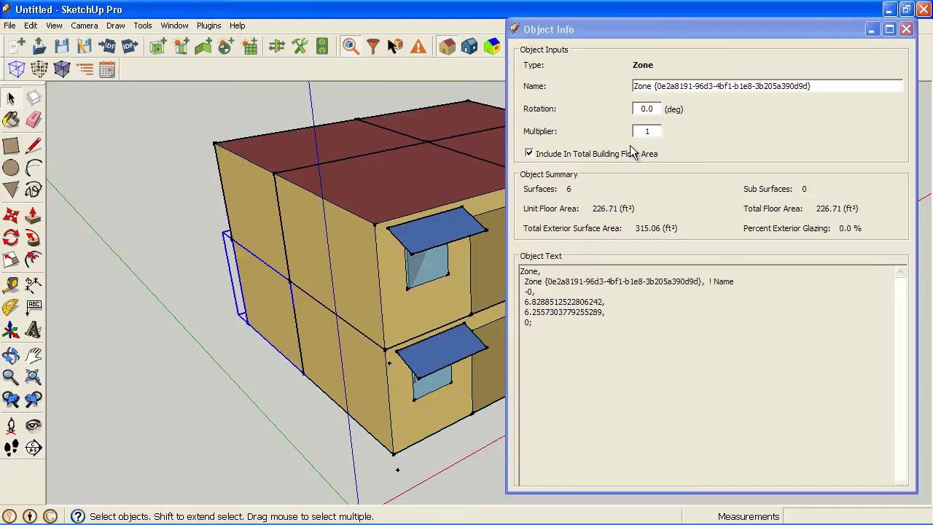
{"action": "triple_click", "coordinate": [670, 88]}
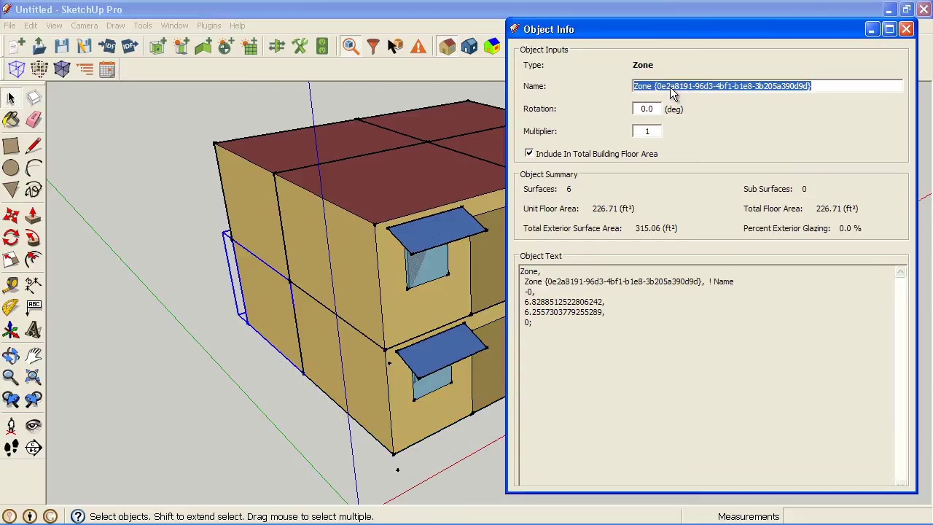
{"action": "type", "text": "West04"}
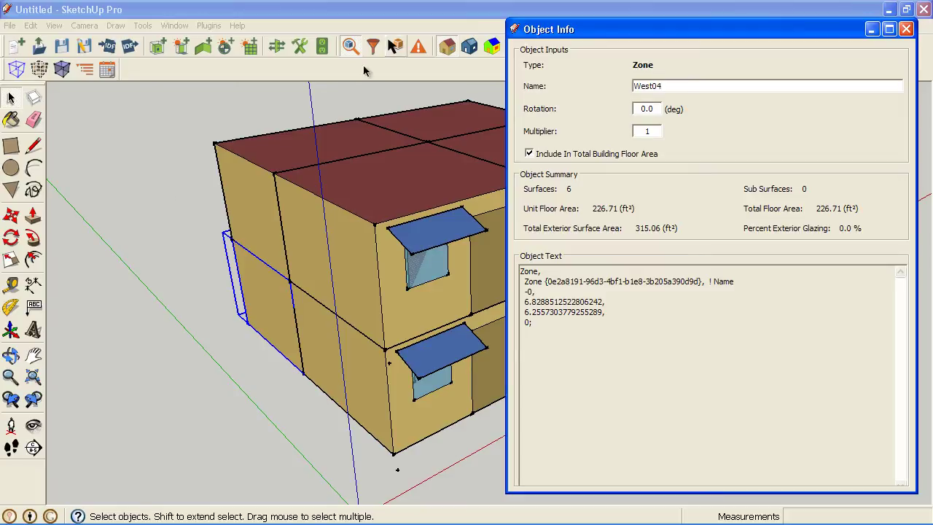
{"action": "left_click", "coordinate": [233, 188]}
{"action": "left_click", "coordinate": [261, 307]}
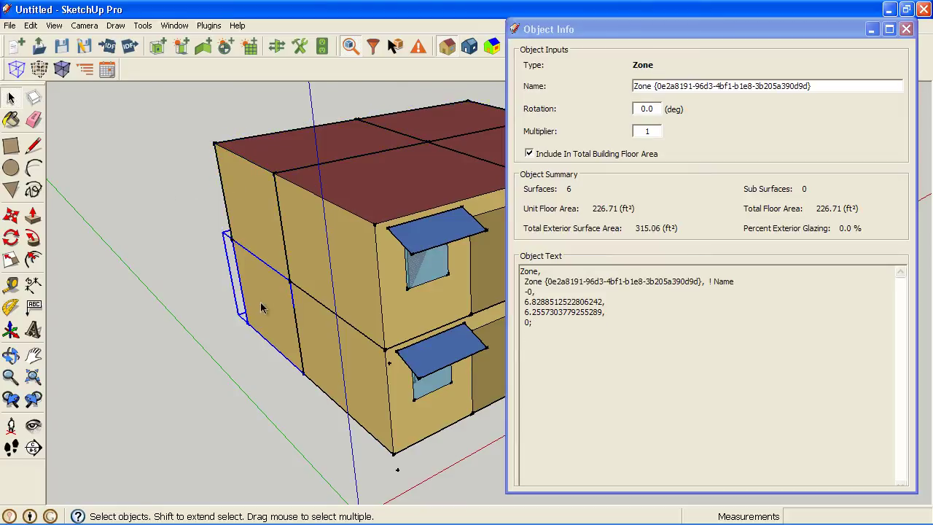
{"action": "left_click", "coordinate": [526, 86]}
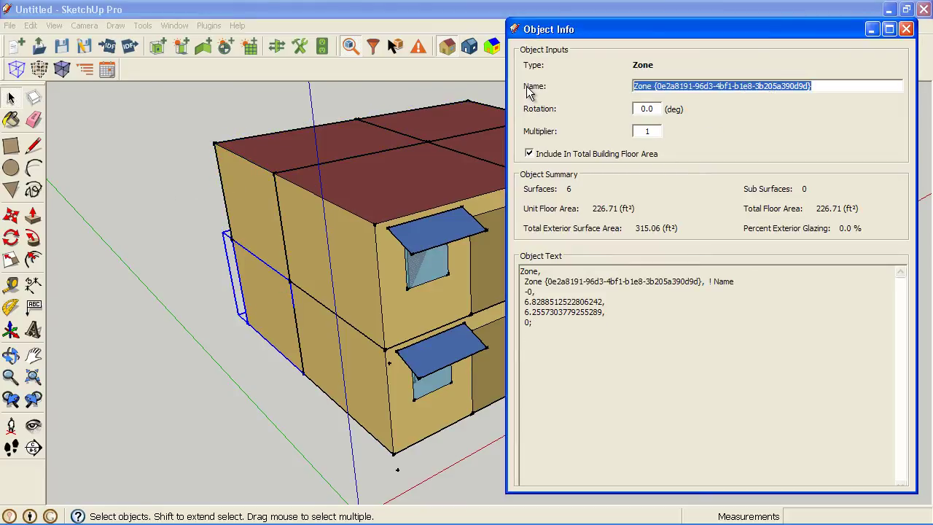
{"action": "type", "text": "West04"}
{"action": "key", "text": "Tab"}
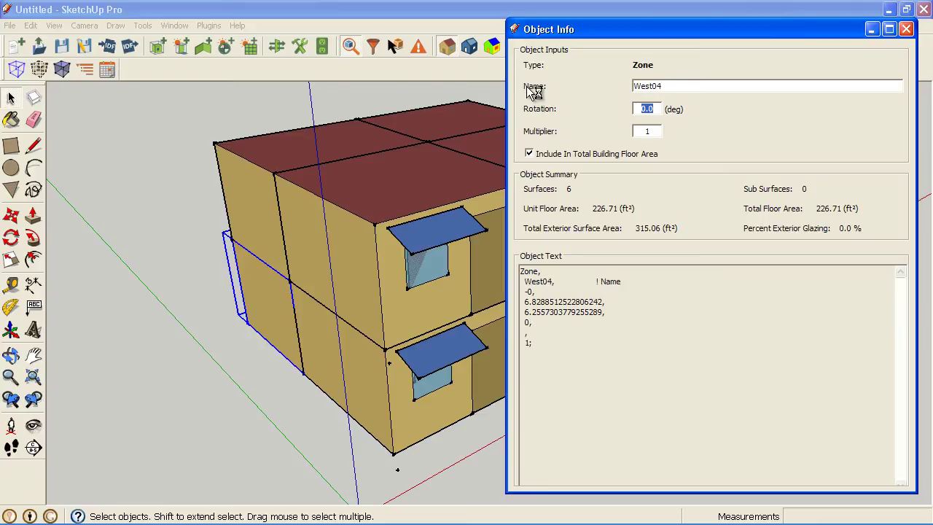
{"action": "left_click", "coordinate": [109, 138]}
{"action": "left_click", "coordinate": [85, 68]}
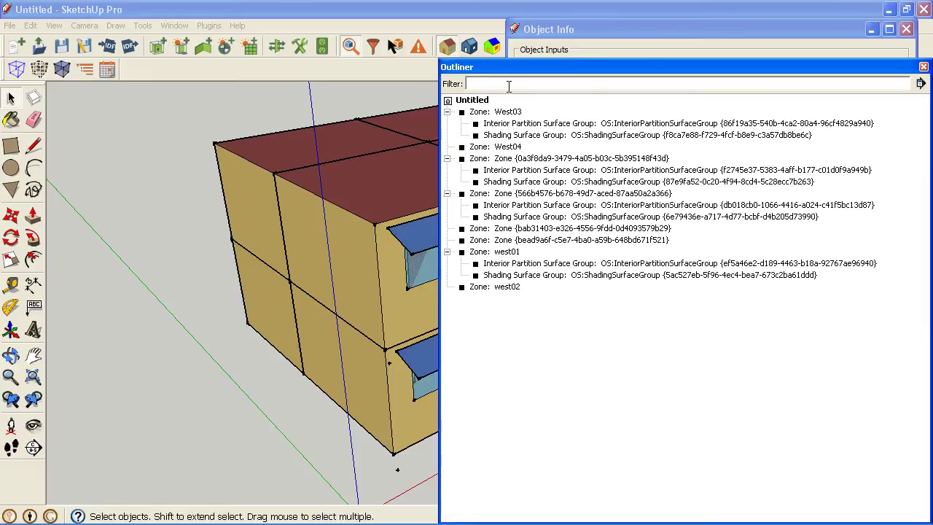
Step: Filter the zone list by 'we', then close Outliner and Object Info to view the building
{"action": "type", "text": "west"}
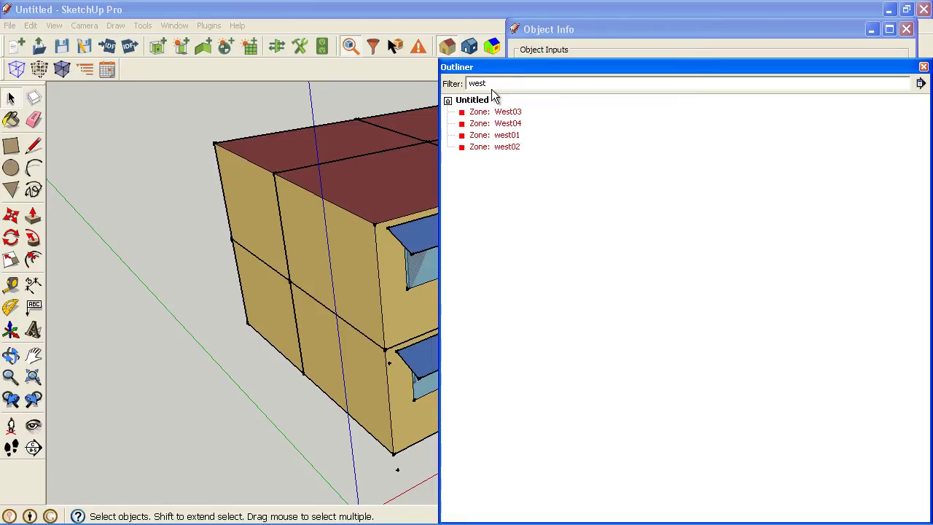
{"action": "left_click", "coordinate": [923, 66]}
{"action": "left_click", "coordinate": [247, 154]}
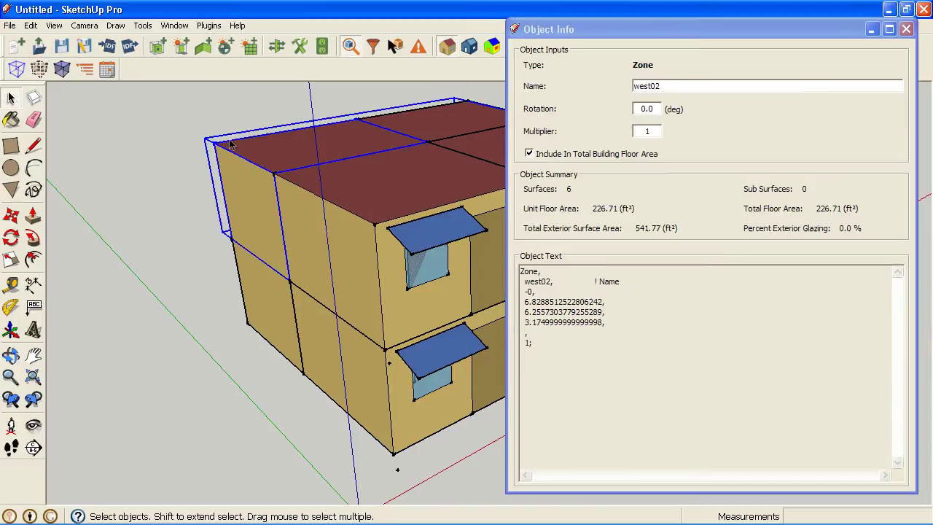
{"action": "left_click", "coordinate": [906, 29]}
{"action": "middle_click_drag", "start_coordinate": [437, 219], "coordinate": [120, 148]}
{"action": "middle_click_drag", "start_coordinate": [416, 162], "coordinate": [400, 198]}
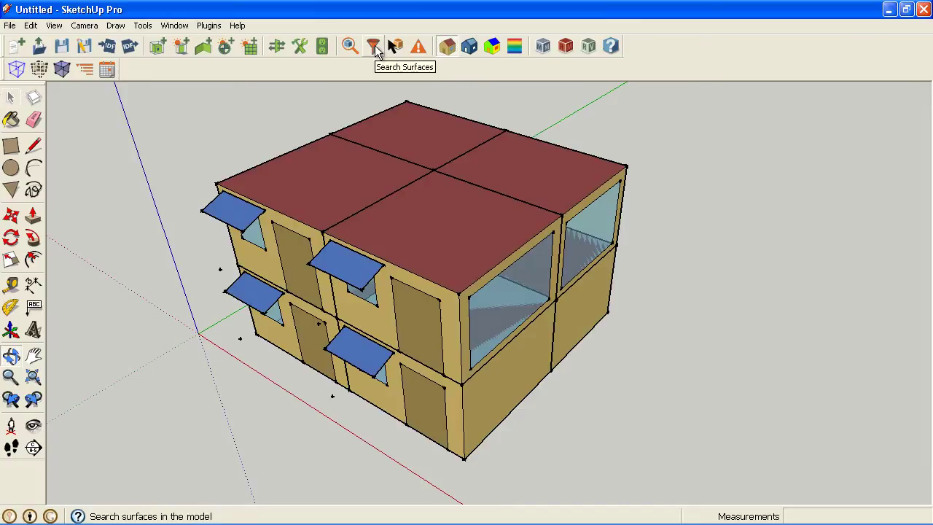
Step: Search the entire model for BuildingSurface:Detailed surfaces with a Surface outside boundary condition
{"action": "left_click", "coordinate": [375, 46]}
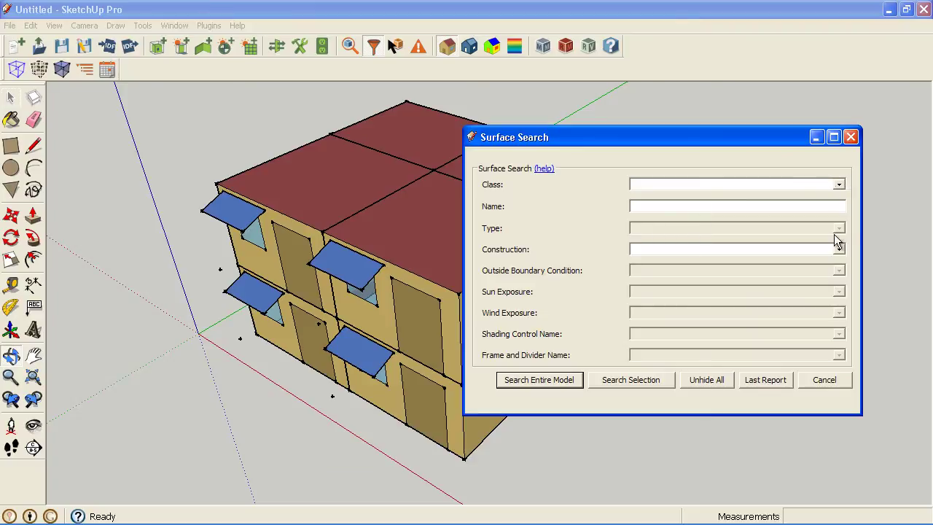
{"action": "left_click", "coordinate": [838, 185]}
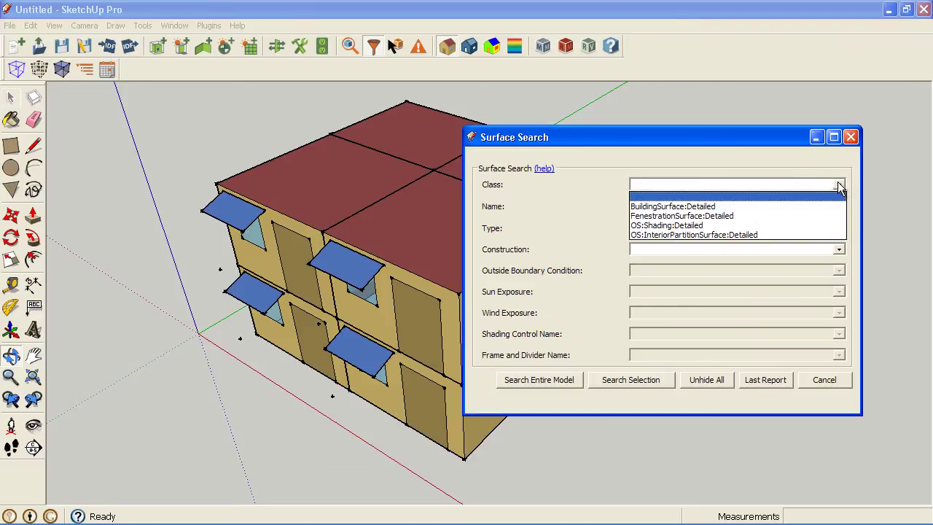
{"action": "left_click", "coordinate": [763, 207]}
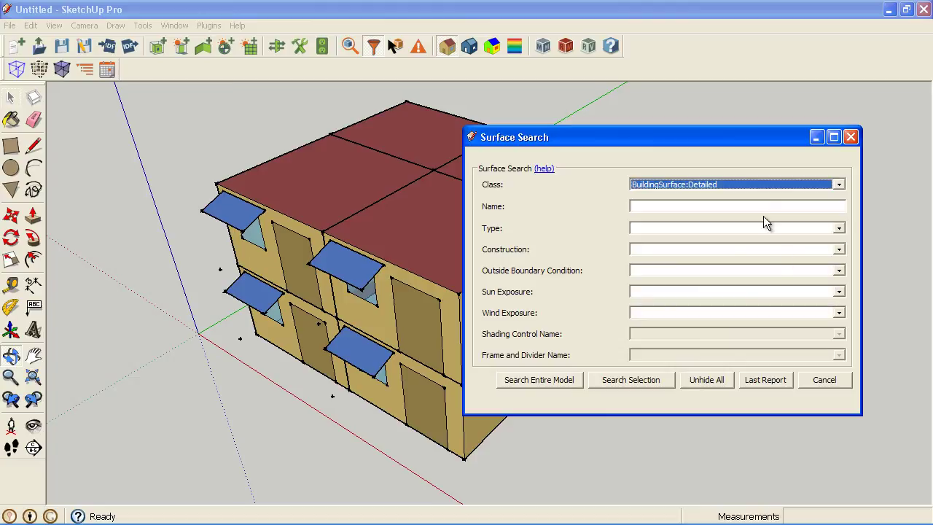
{"action": "left_click", "coordinate": [839, 271]}
{"action": "left_click", "coordinate": [793, 292]}
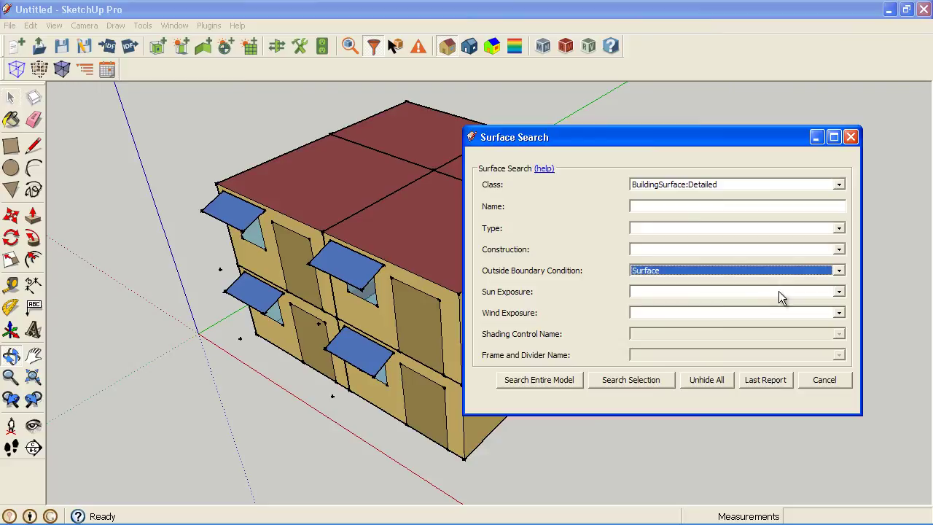
{"action": "left_click", "coordinate": [552, 380]}
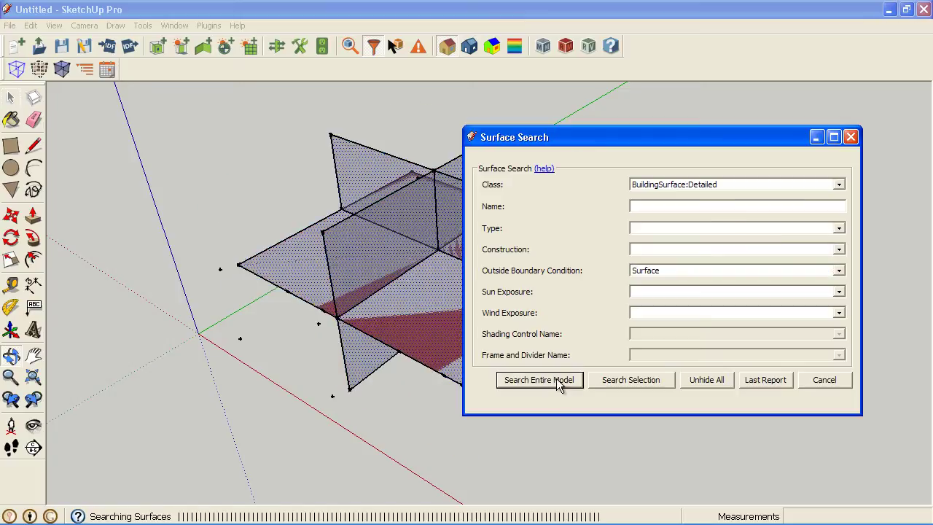
{"action": "left_click", "coordinate": [851, 138]}
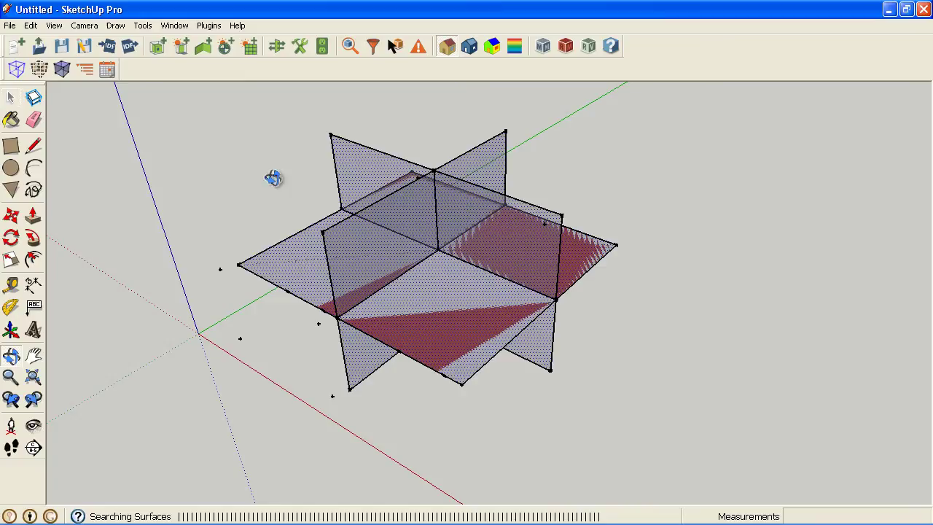
{"action": "key", "text": "p"}
{"action": "middle_click_drag", "start_coordinate": [333, 267], "coordinate": [543, 357], "text": "shift"}
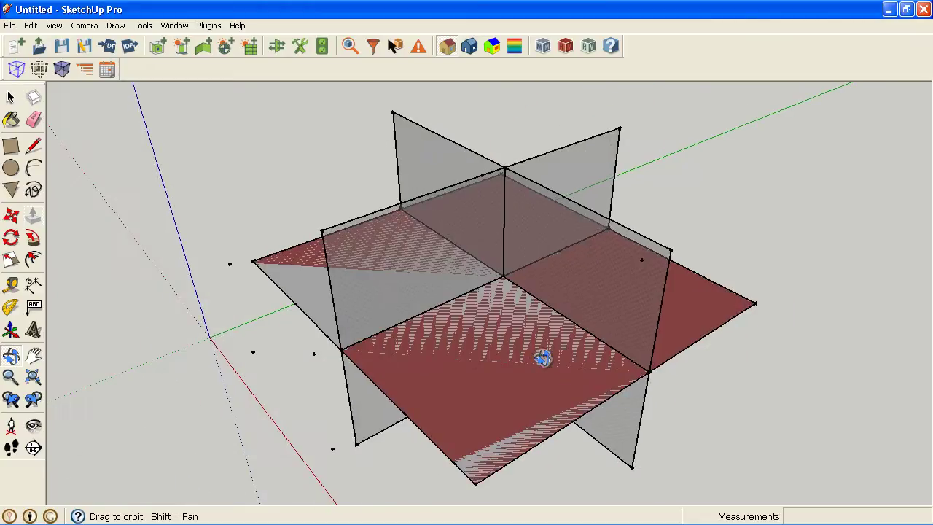
{"action": "middle_click_drag", "start_coordinate": [445, 369], "coordinate": [535, 400]}
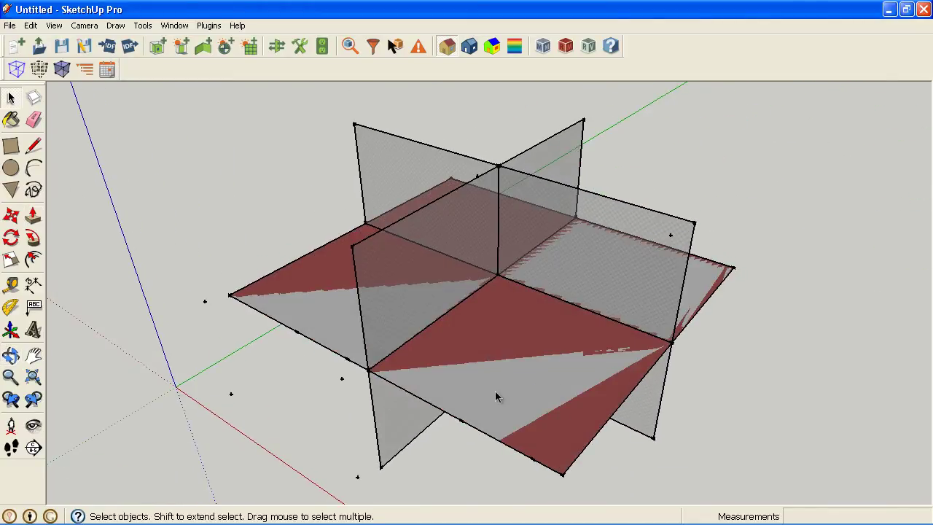
Step: Render the interior surfaces by boundary condition, orbit around them and toggle hidden geometry
{"action": "left_click", "coordinate": [472, 46]}
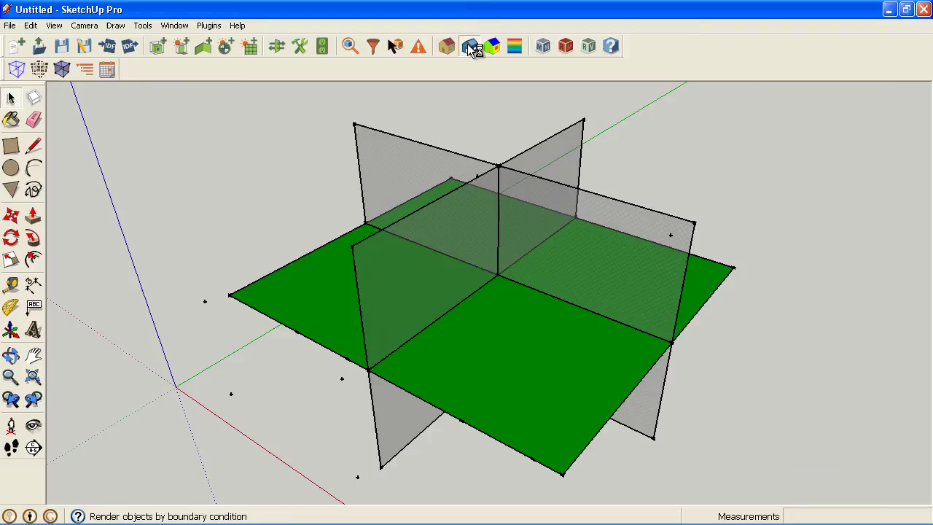
{"action": "middle_click_drag", "start_coordinate": [516, 214], "coordinate": [479, 282]}
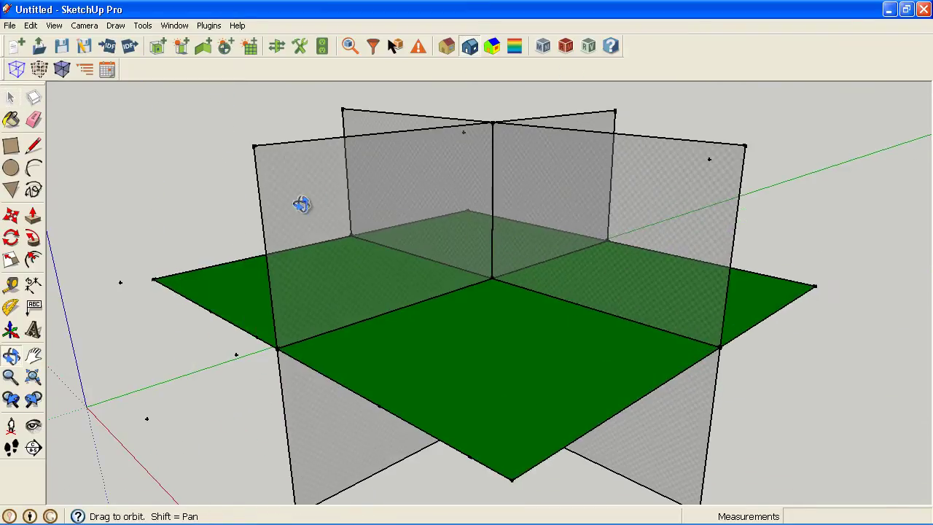
{"action": "key", "text": "space"}
{"action": "middle_click_drag", "start_coordinate": [506, 238], "coordinate": [400, 153]}
{"action": "middle_click_drag", "start_coordinate": [350, 195], "coordinate": [485, 244]}
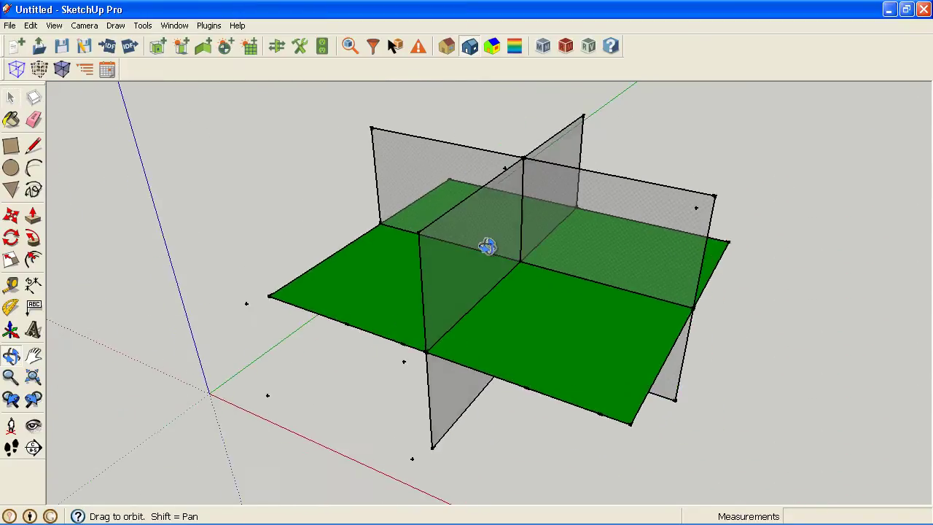
{"action": "middle_click_drag", "start_coordinate": [595, 317], "coordinate": [537, 304], "text": "shift"}
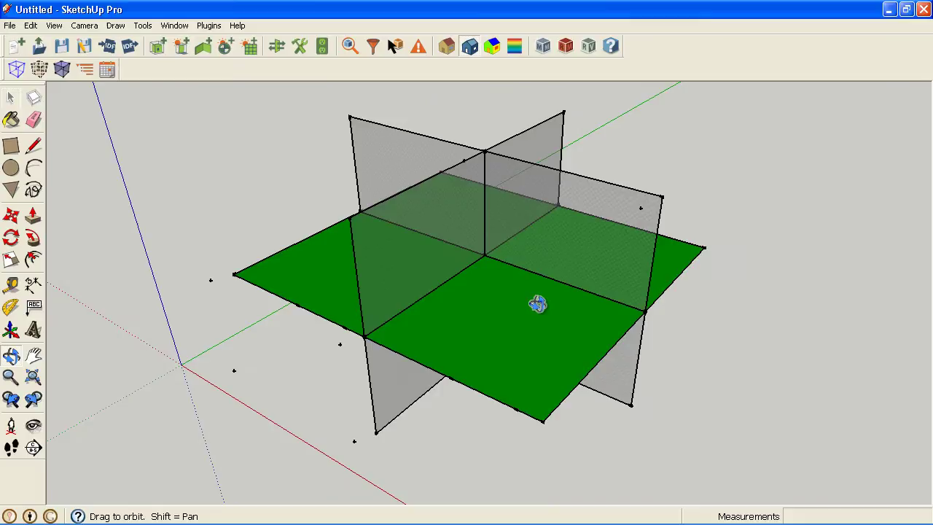
{"action": "left_click", "coordinate": [39, 69]}
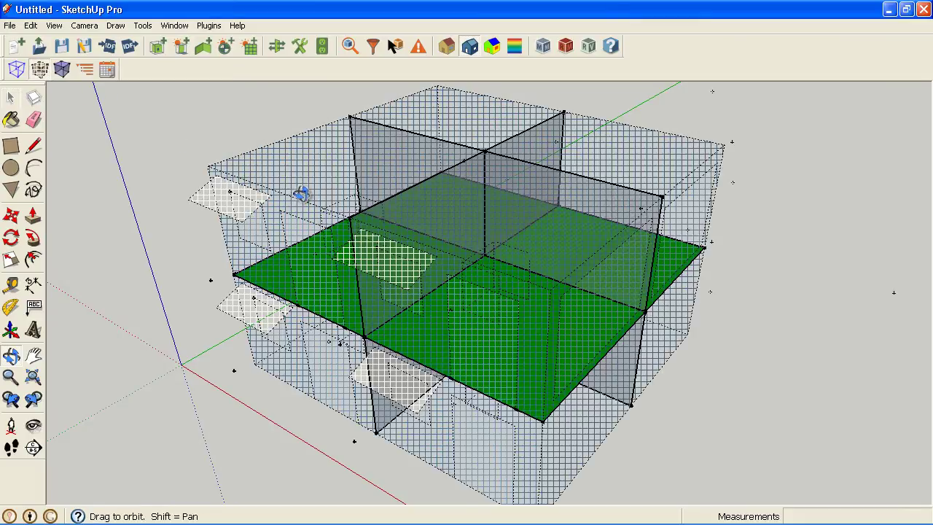
{"action": "left_click_drag", "start_coordinate": [302, 197], "coordinate": [303, 215]}
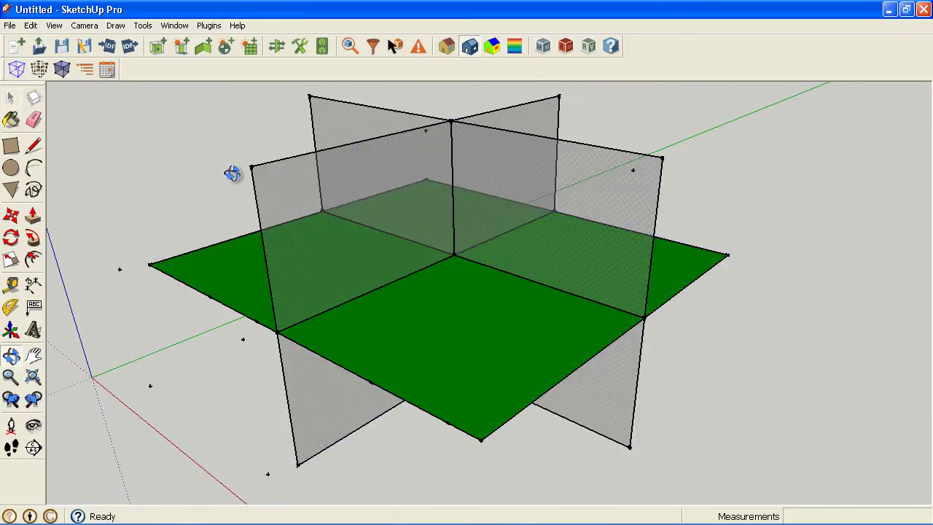
{"action": "scroll", "coordinate": [232, 172], "scroll_direction": "down", "scroll_amount": 1}
{"action": "key", "text": "space"}
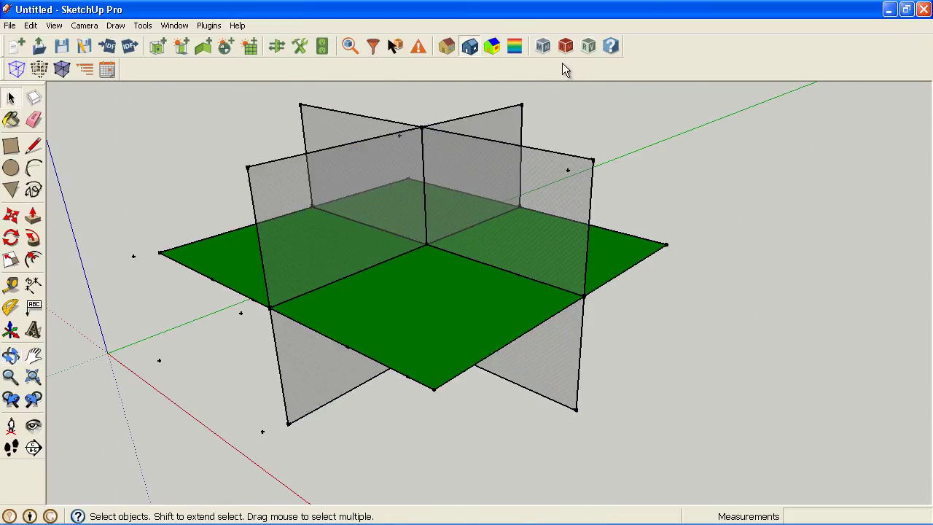
Step: Unhide all surfaces and select the roof surface inside the upper-left zone
{"action": "left_click", "coordinate": [373, 47]}
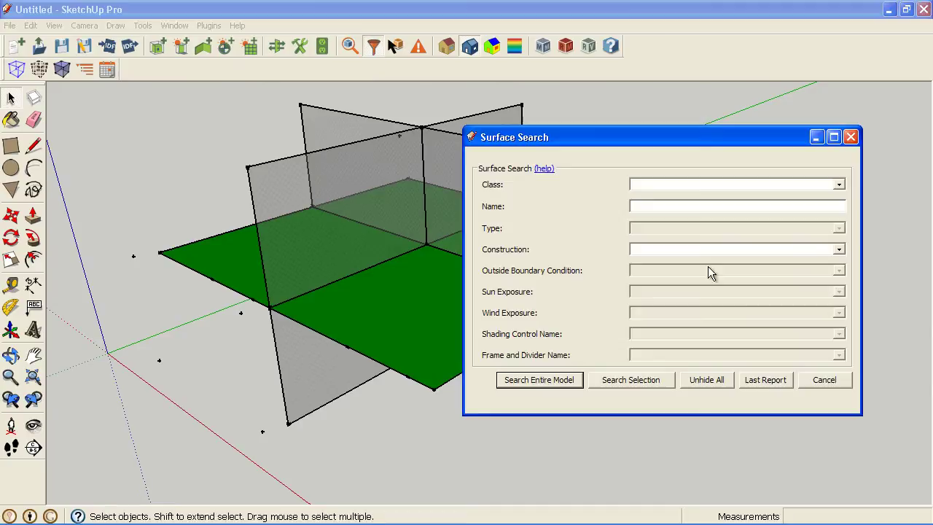
{"action": "left_click", "coordinate": [710, 380]}
{"action": "left_click", "coordinate": [246, 141]}
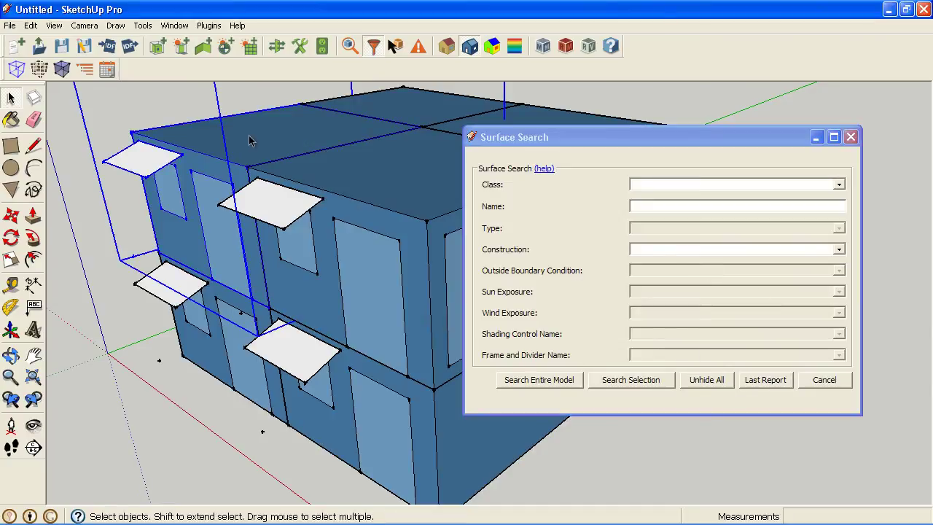
{"action": "double_click", "coordinate": [246, 141]}
{"action": "left_click", "coordinate": [247, 140]}
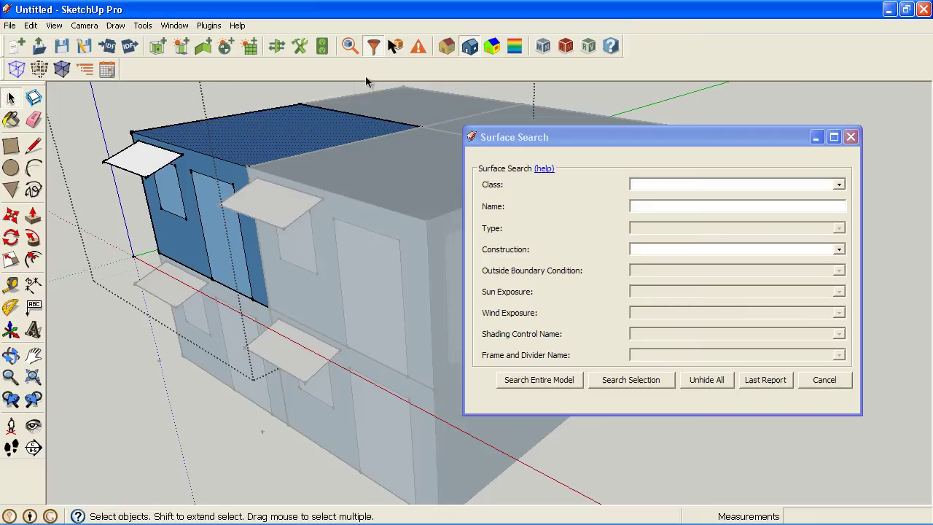
Step: Rename the roof surface to 'southwest roof' in Object Info and close the panel
{"action": "left_click", "coordinate": [351, 46]}
{"action": "left_click", "coordinate": [699, 87]}
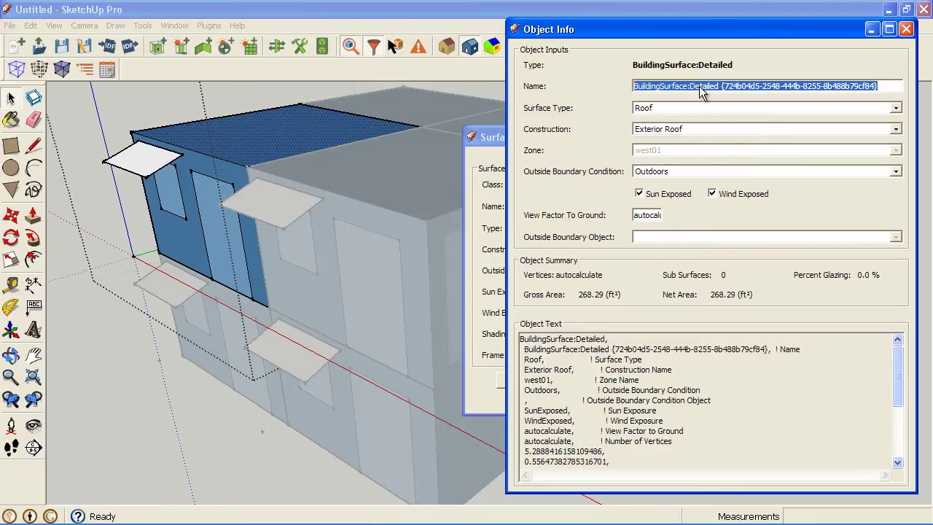
{"action": "type", "text": "southwes"}
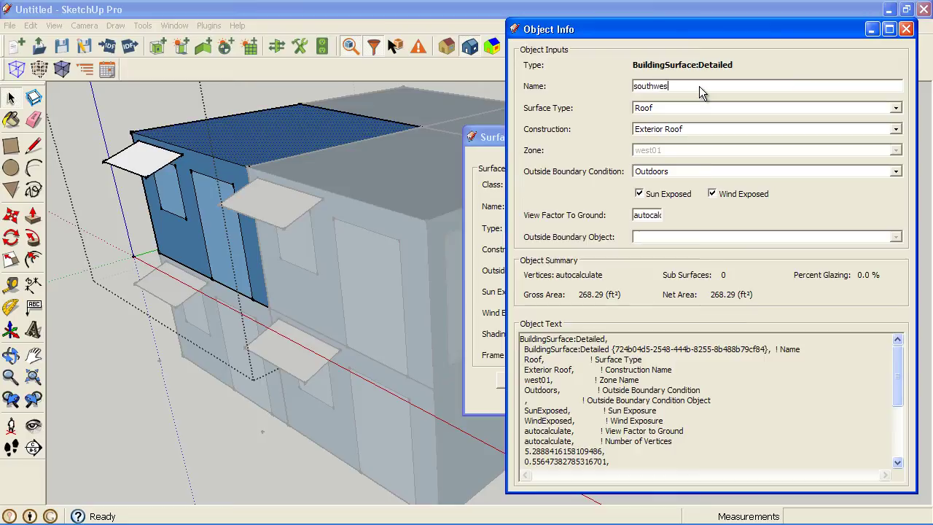
{"action": "type", "text": "t roof"}
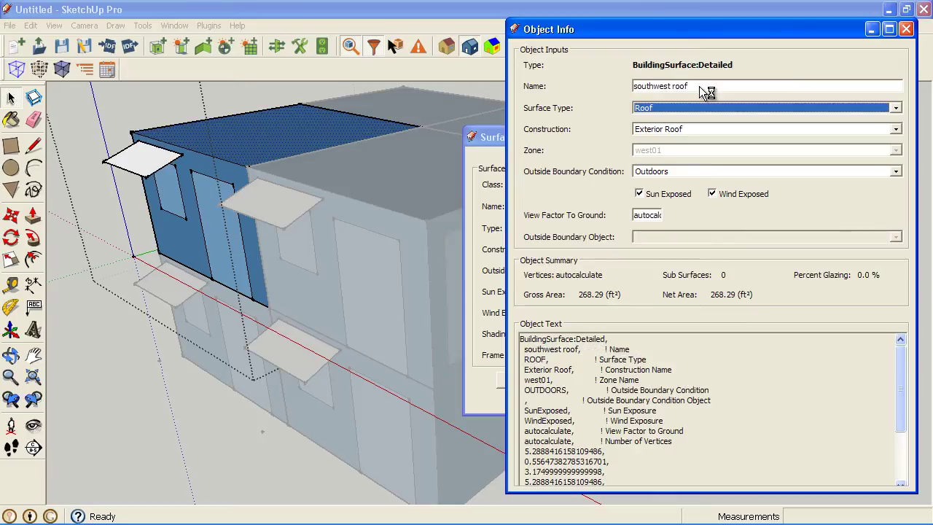
{"action": "left_click", "coordinate": [906, 29]}
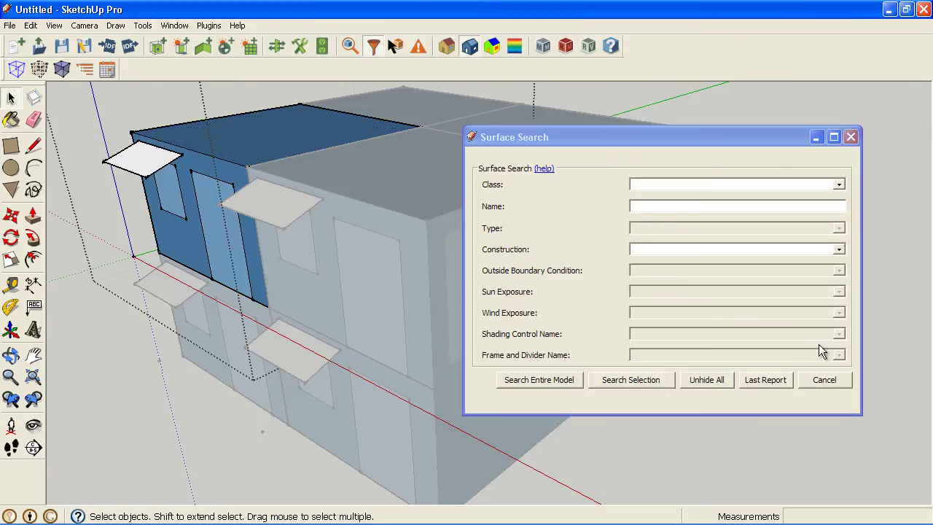
Step: Close the surface search and reposition the building in the view
{"action": "left_click", "coordinate": [852, 137]}
{"action": "middle_click_drag", "start_coordinate": [541, 182], "coordinate": [519, 236]}
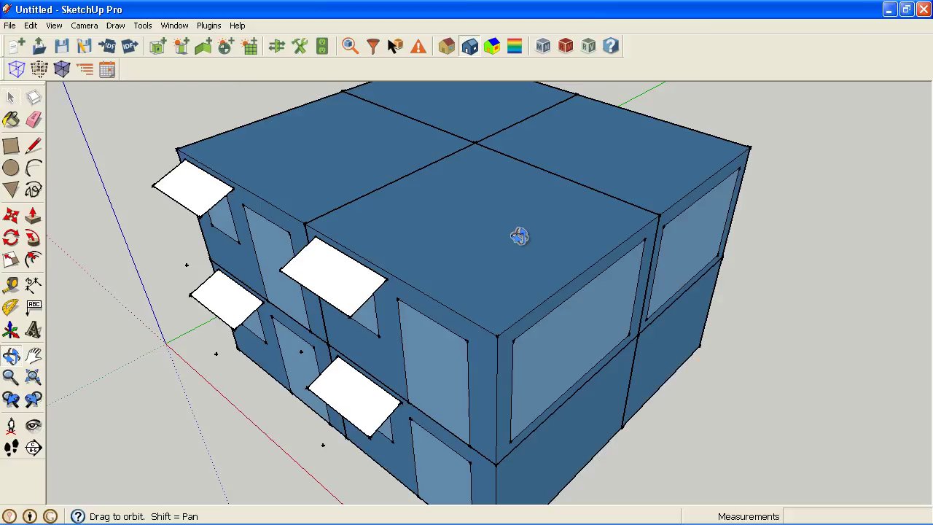
{"action": "mouse_move", "coordinate": [494, 214]}
{"action": "middle_mouse_down", "text": "shift"}
{"action": "mouse_move", "coordinate": [485, 192]}
{"action": "mouse_move", "coordinate": [485, 225]}
{"action": "middle_mouse_up", "text": "shift"}
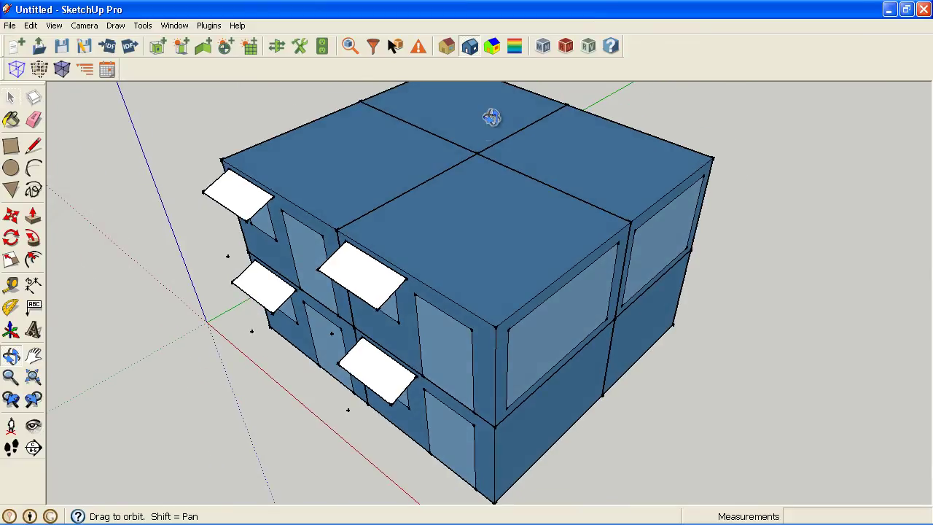
{"action": "mouse_move", "coordinate": [543, 243]}
{"action": "left_mouse_down"}
{"action": "mouse_move", "coordinate": [556, 260]}
{"action": "mouse_move", "coordinate": [552, 243]}
{"action": "left_mouse_up"}
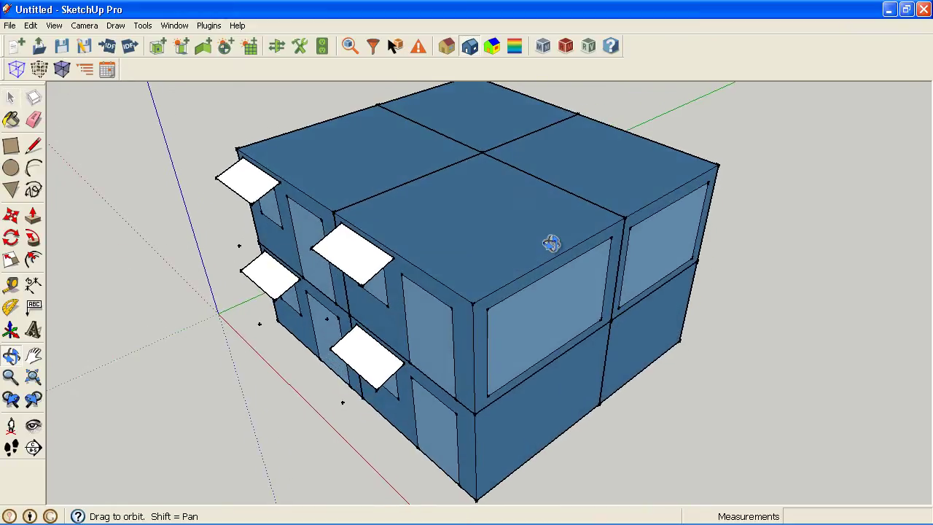
{"action": "left_click_drag", "start_coordinate": [513, 202], "coordinate": [533, 234], "text": "shift"}
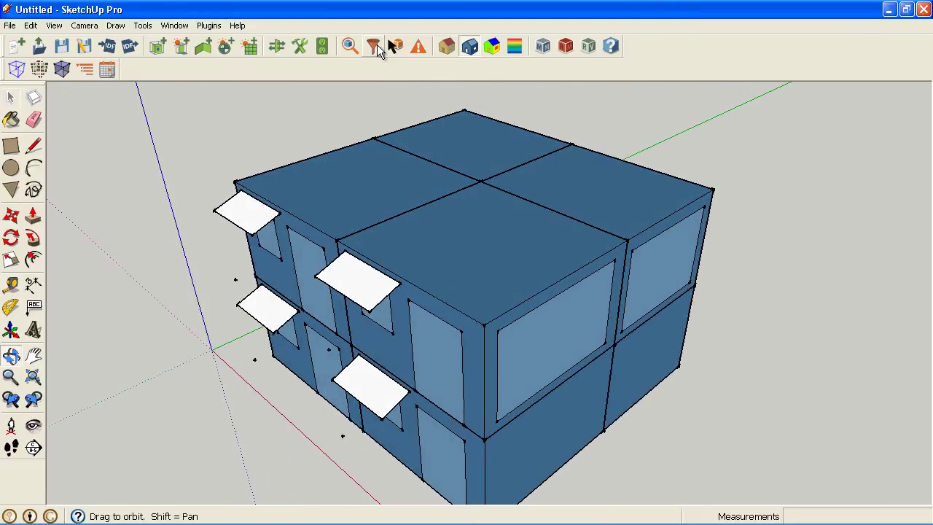
Step: Search the entire model for surfaces named 'southwest'
{"action": "left_click", "coordinate": [373, 46]}
{"action": "left_click", "coordinate": [702, 207]}
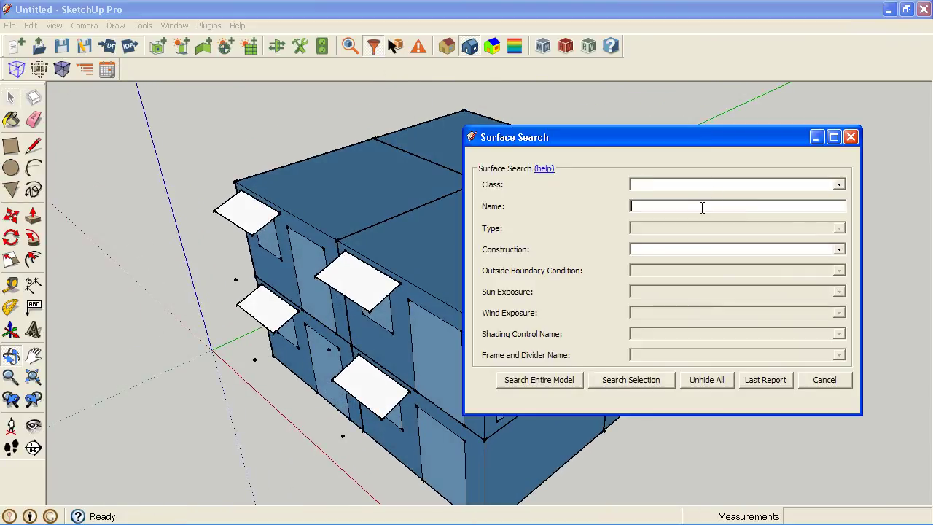
{"action": "type", "text": "southwest"}
{"action": "left_click", "coordinate": [539, 379]}
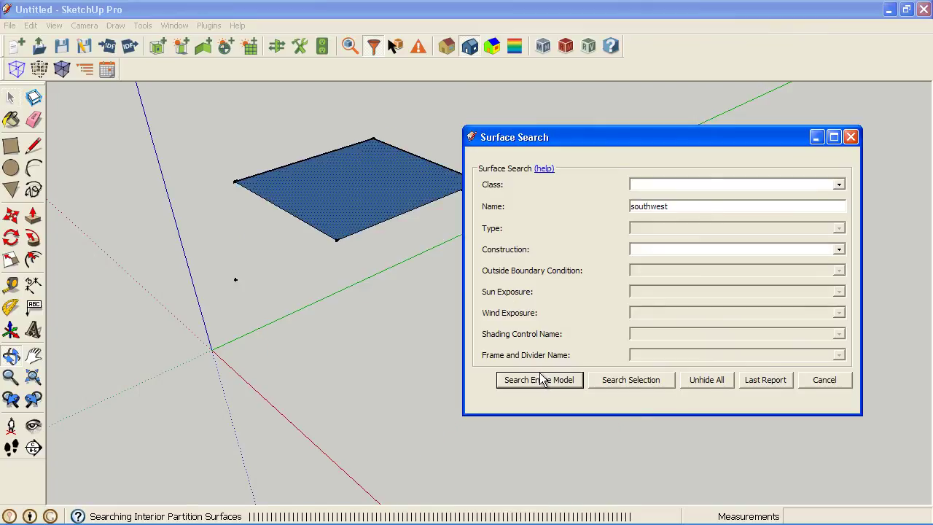
{"action": "left_click", "coordinate": [850, 137]}
Step: Show the rest of the building see-through around the isolated southwest roof
{"action": "left_click_drag", "start_coordinate": [637, 234], "coordinate": [608, 127]}
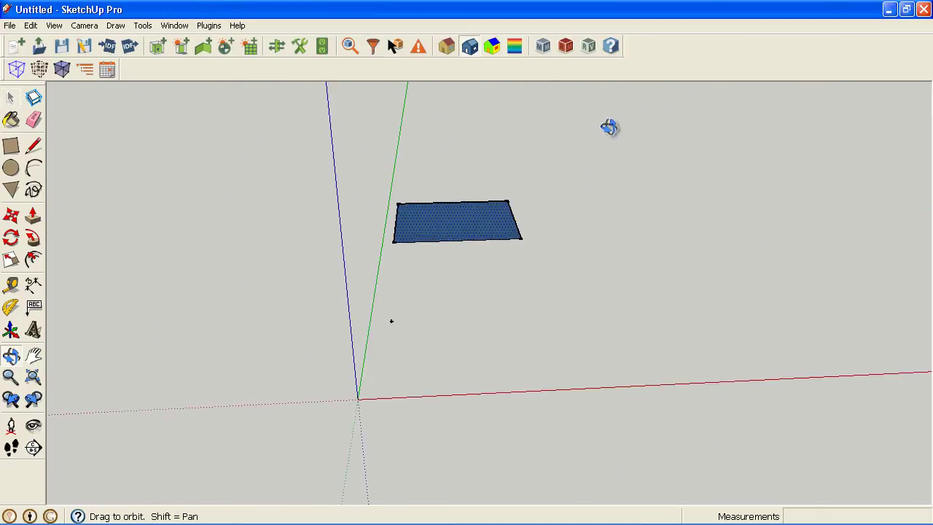
{"action": "left_click", "coordinate": [38, 70]}
{"action": "scroll", "coordinate": [469, 284], "scroll_direction": "up", "scroll_amount": 3}
{"action": "left_click_drag", "start_coordinate": [468, 284], "coordinate": [525, 212]}
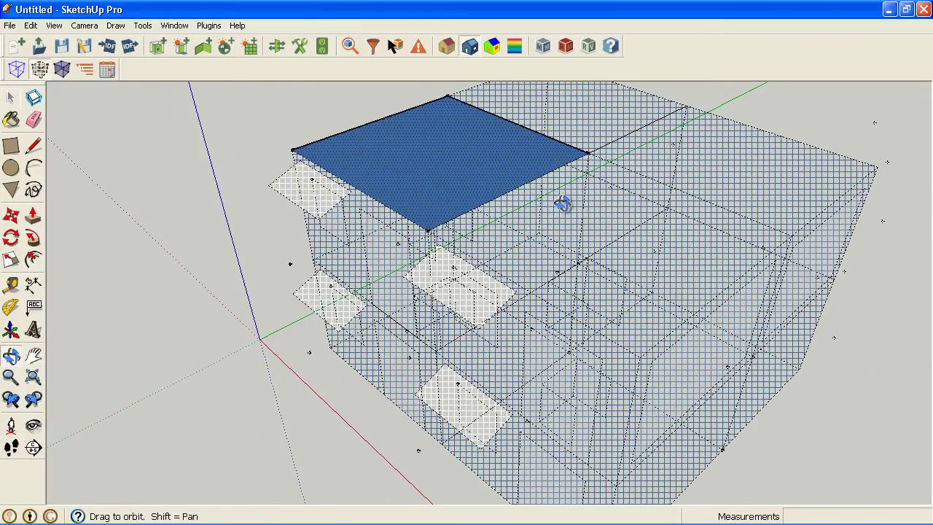
{"action": "left_click_drag", "start_coordinate": [576, 202], "coordinate": [531, 226], "text": "shift"}
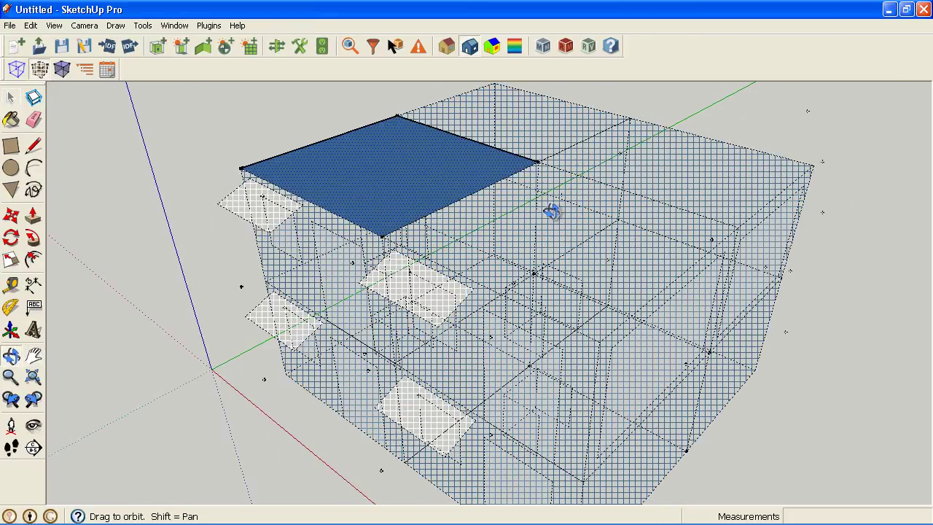
Step: Set Exterior Roof to Composite Insulated Concrete Form Wall With Steel Ties and apply it to the selected roof
{"action": "left_click", "coordinate": [301, 46]}
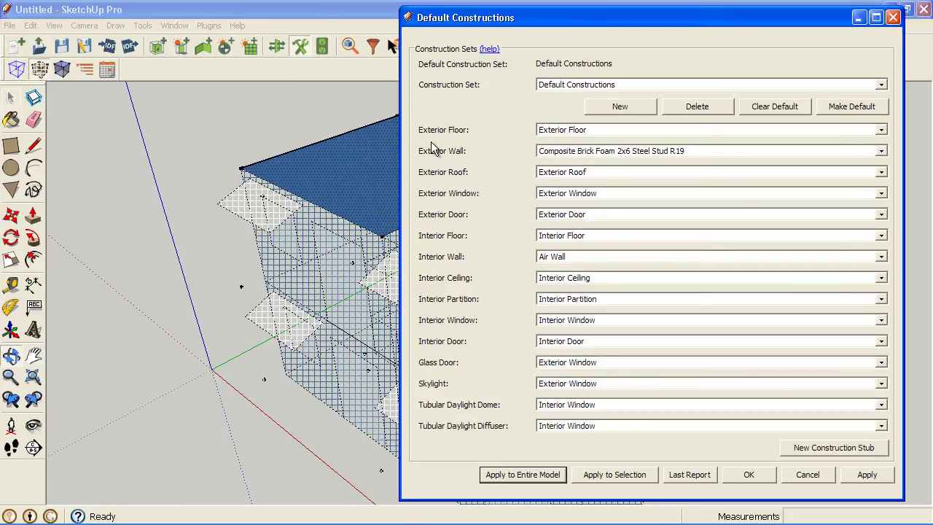
{"action": "left_click", "coordinate": [881, 173]}
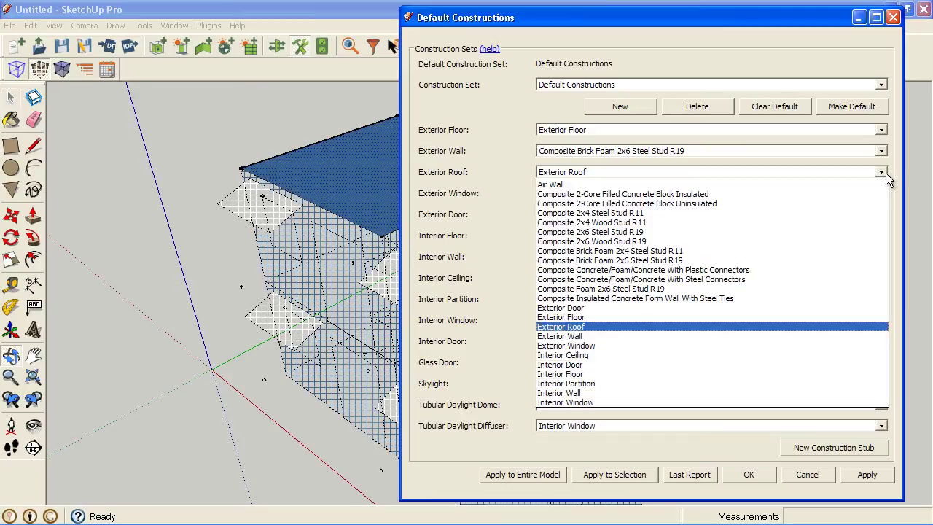
{"action": "left_click", "coordinate": [636, 299]}
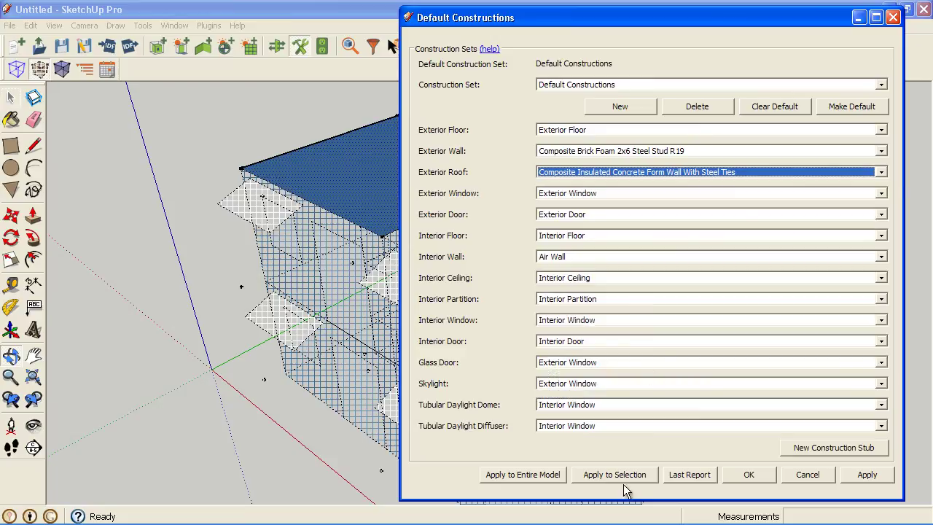
{"action": "left_click", "coordinate": [623, 476]}
{"action": "left_click", "coordinate": [628, 294]}
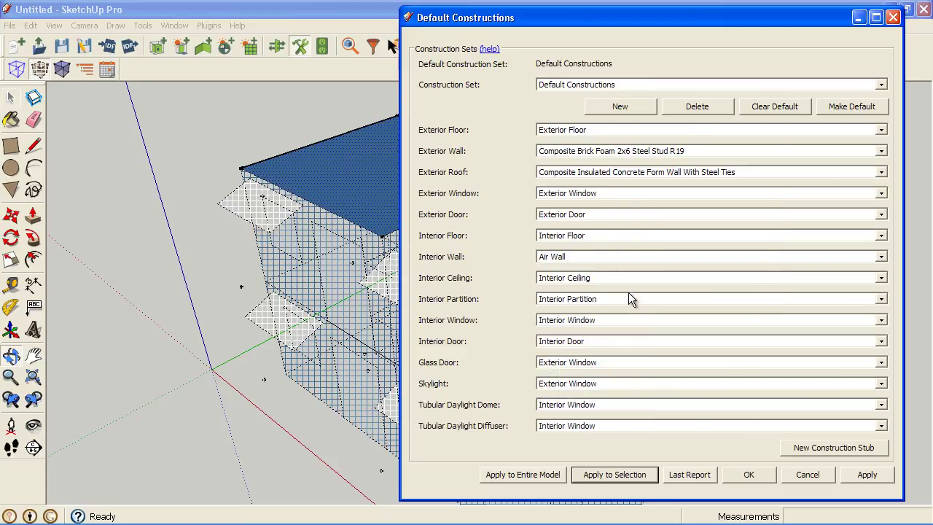
{"action": "left_click", "coordinate": [892, 17]}
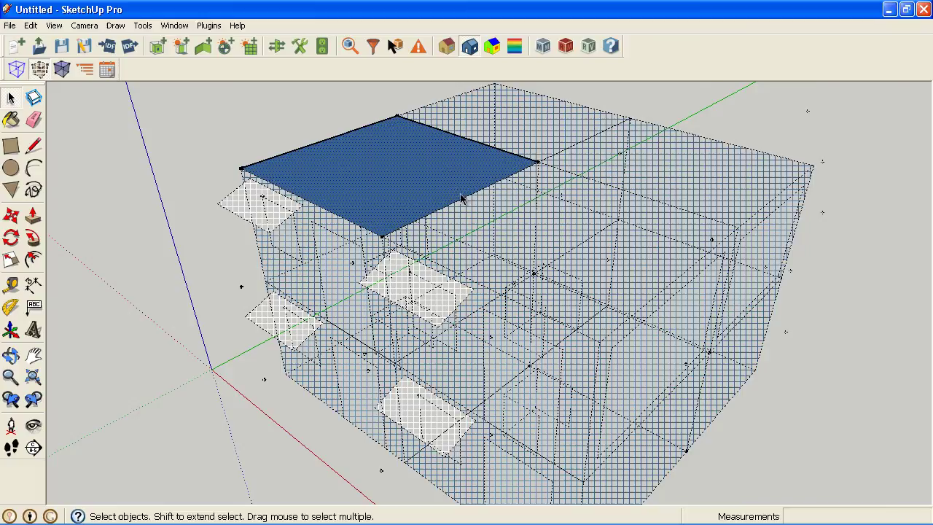
Step: Unhide all hidden surfaces from Surface Search
{"action": "left_click", "coordinate": [373, 46]}
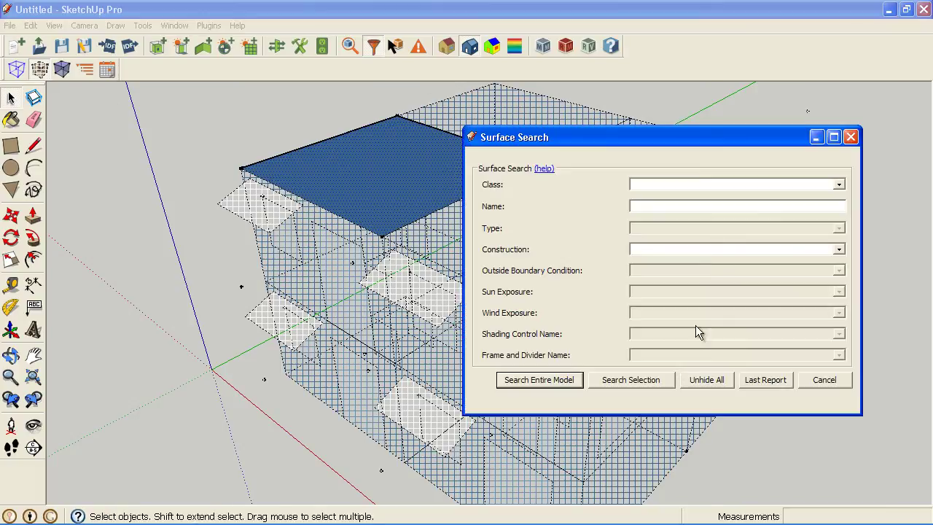
{"action": "left_click", "coordinate": [684, 379]}
{"action": "left_click", "coordinate": [850, 137]}
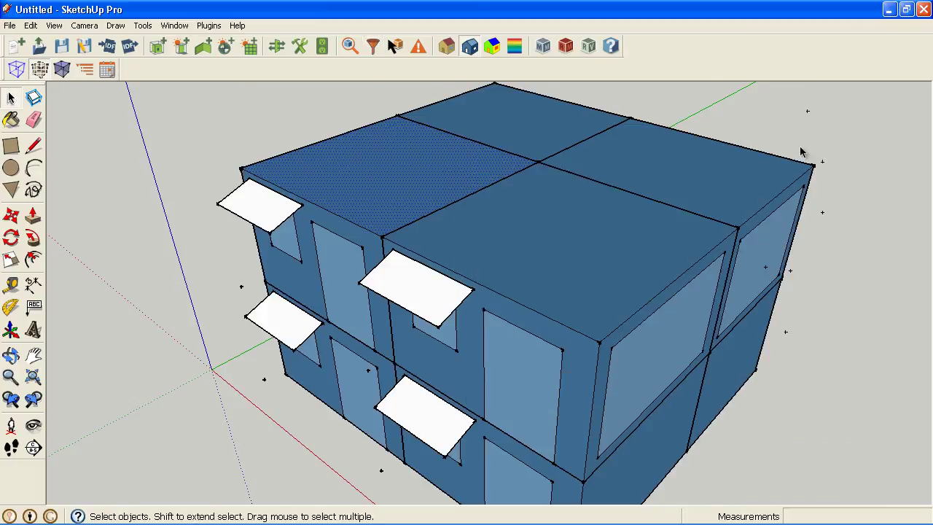
Step: Inspect the southwest roof's construction in Object Info, then compare another zone's roof
{"action": "left_click", "coordinate": [413, 156]}
{"action": "double_click", "coordinate": [410, 178]}
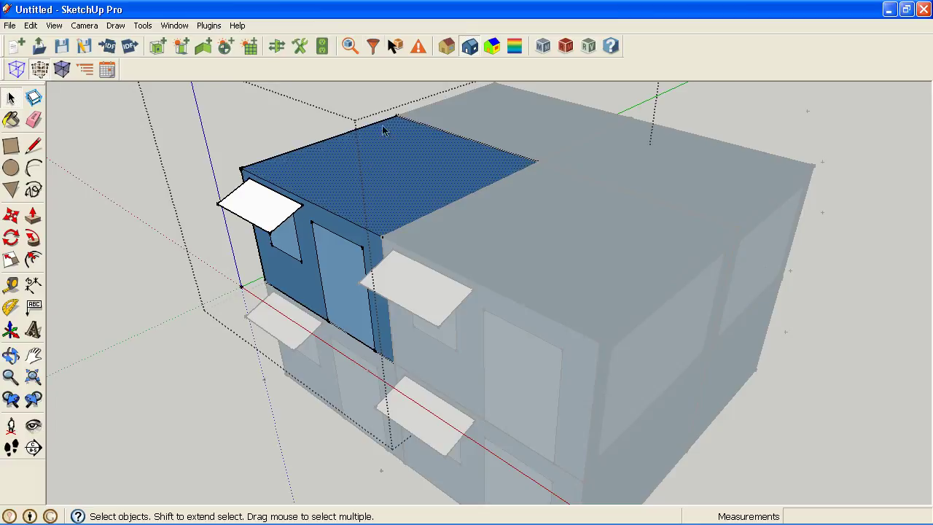
{"action": "left_click", "coordinate": [350, 46]}
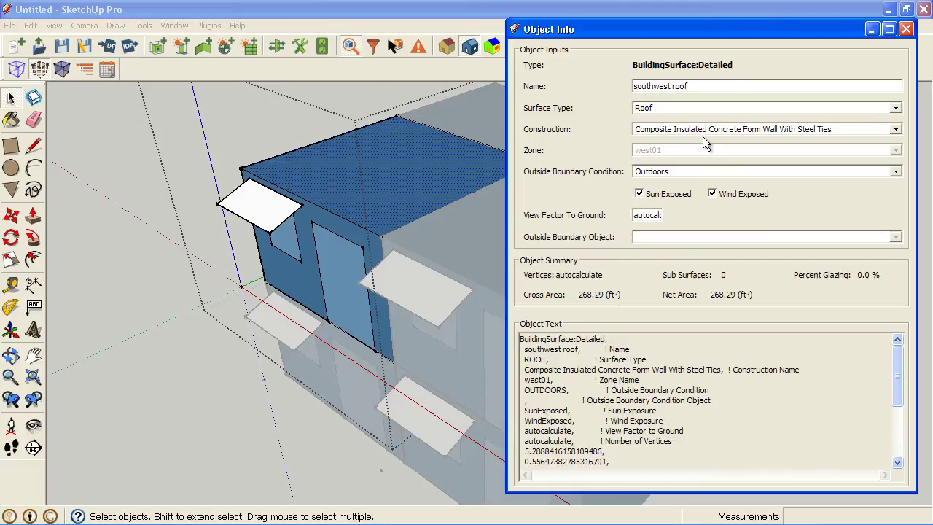
{"action": "left_click", "coordinate": [216, 378]}
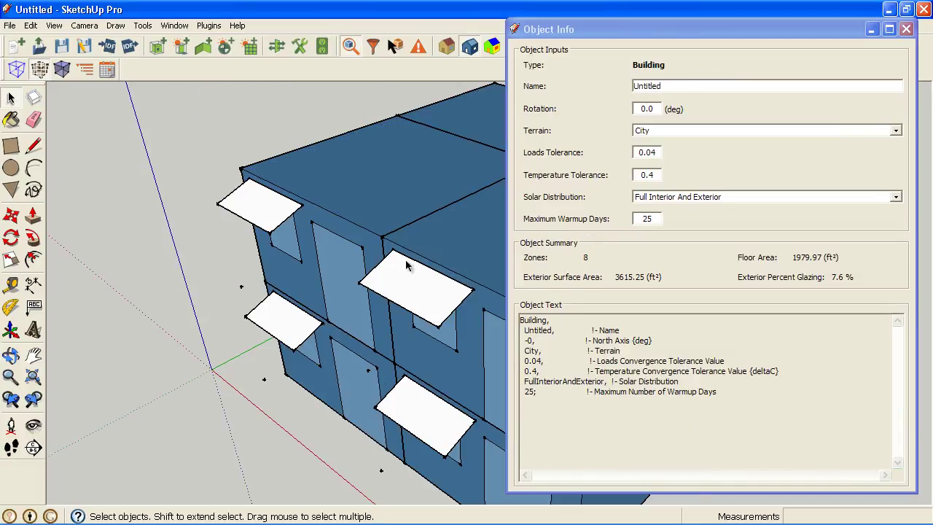
{"action": "double_click", "coordinate": [419, 238]}
{"action": "left_click", "coordinate": [440, 237]}
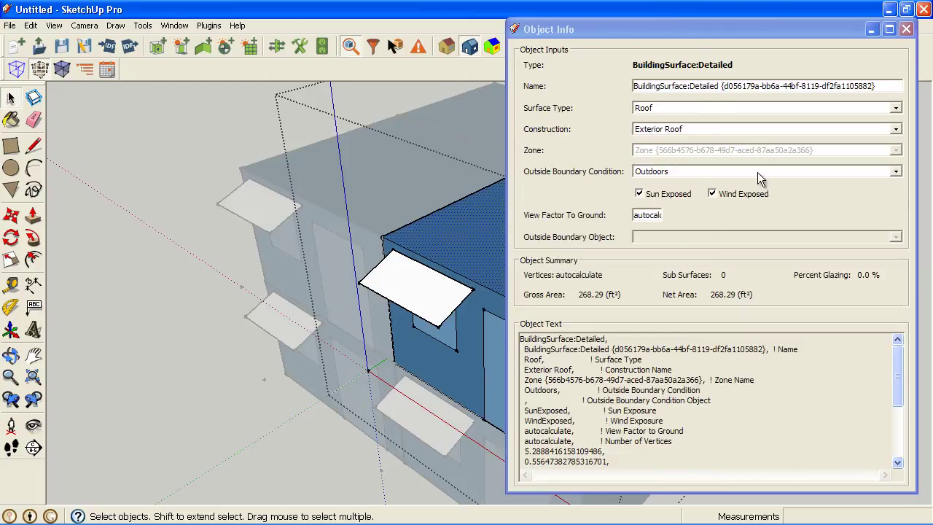
{"action": "left_click", "coordinate": [906, 28]}
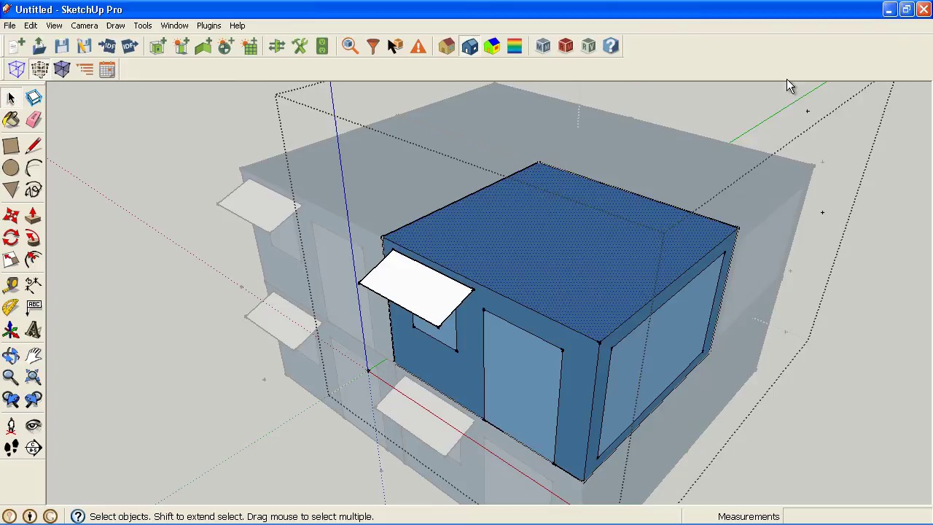
{"action": "left_click", "coordinate": [324, 148]}
Step: Switch to the coloured shaded style and orbit to a high corner view of the building
{"action": "mouse_move", "coordinate": [251, 118]}
{"action": "middle_mouse_down"}
{"action": "mouse_move", "coordinate": [245, 125]}
{"action": "mouse_move", "coordinate": [347, 262]}
{"action": "mouse_move", "coordinate": [536, 218]}
{"action": "mouse_move", "coordinate": [291, 208]}
{"action": "mouse_move", "coordinate": [250, 191]}
{"action": "mouse_move", "coordinate": [641, 271]}
{"action": "middle_mouse_up"}
{"action": "left_click", "coordinate": [446, 46]}
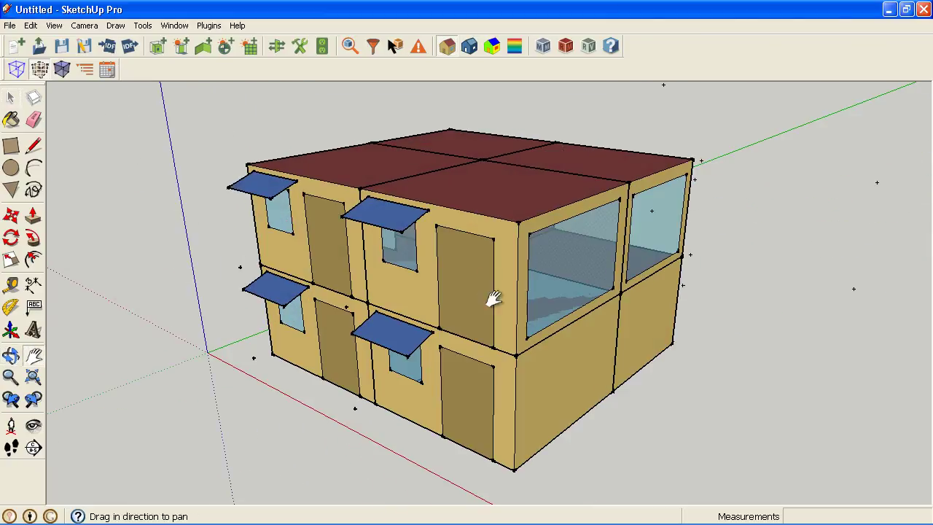
{"action": "middle_click_drag", "start_coordinate": [494, 299], "coordinate": [497, 236]}
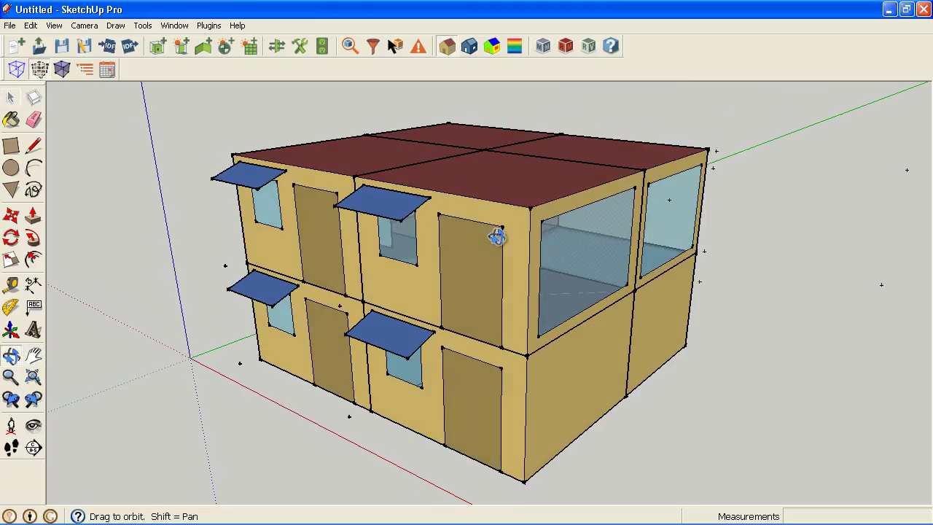